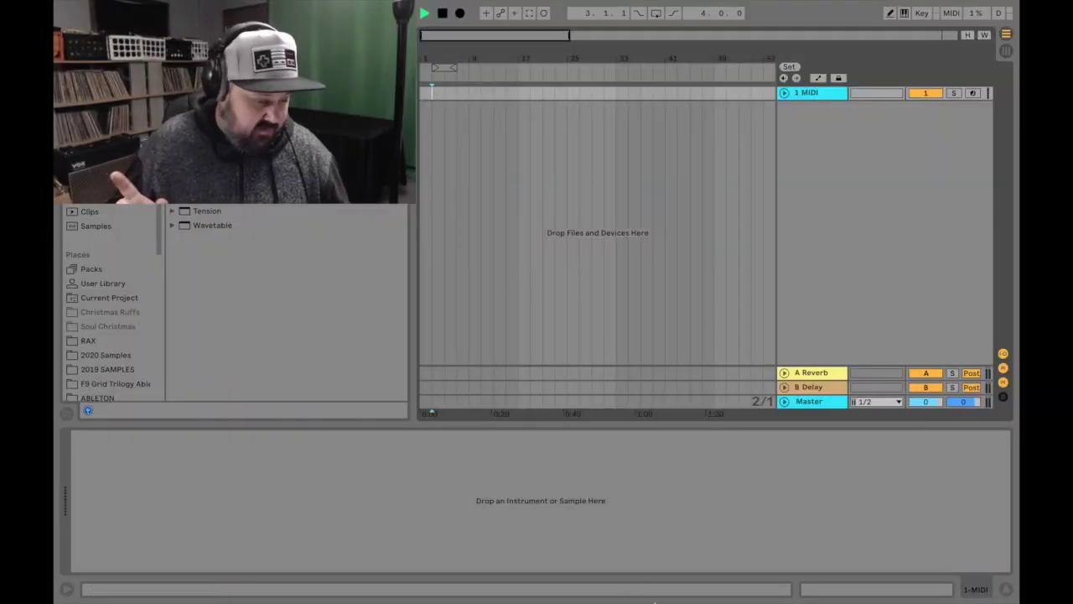
Read through the Maschine MK3 setup article
mouse_move(587, 595)
left_click(388, 578)
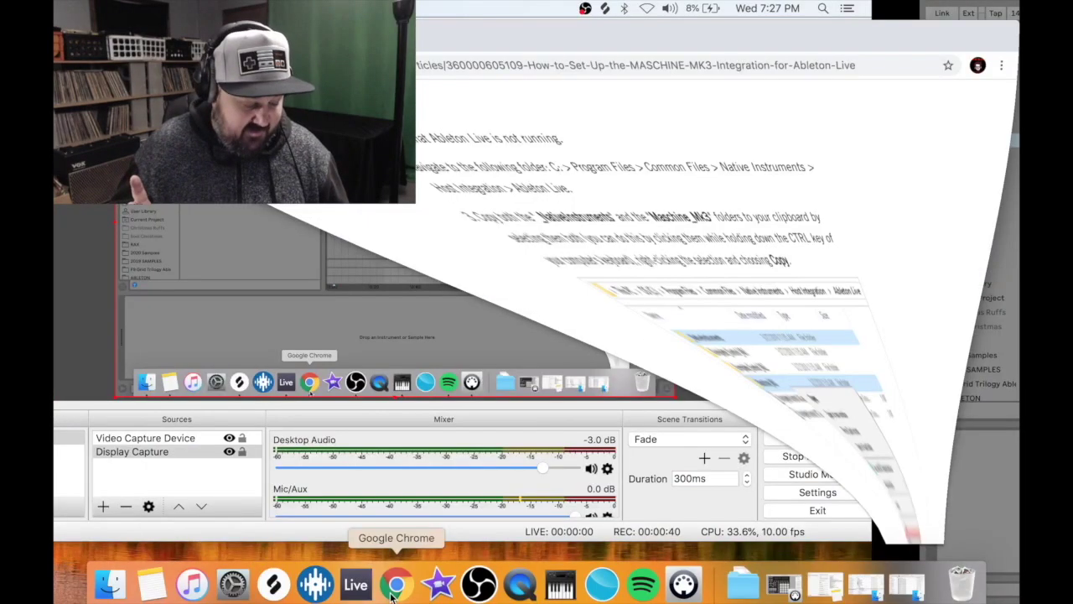
scroll(298, 419, "up", 10)
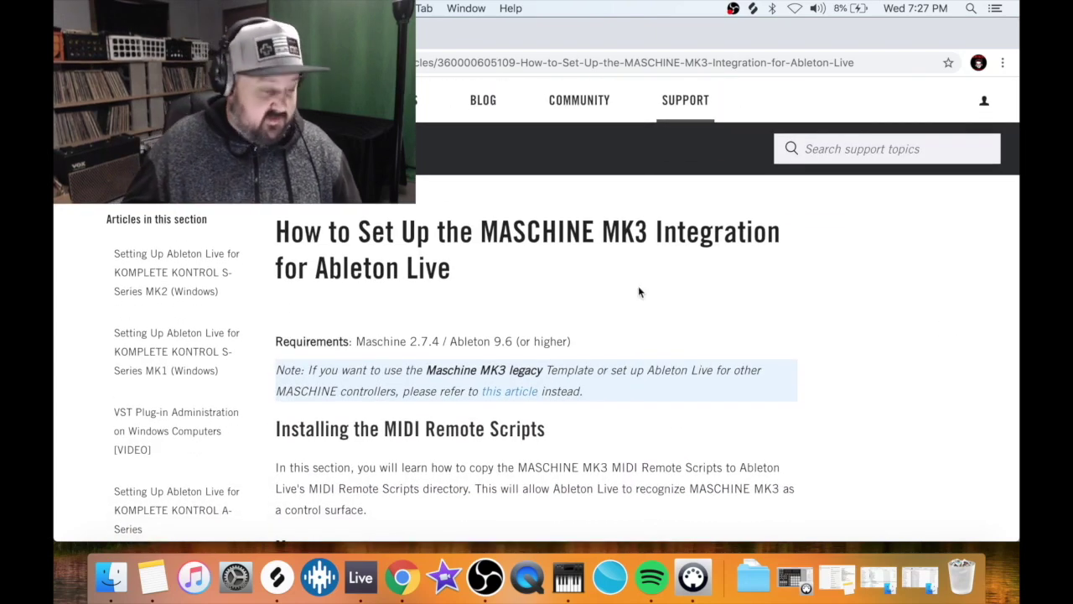
scroll(937, 368, "down", 1)
scroll(938, 369, "down", 5)
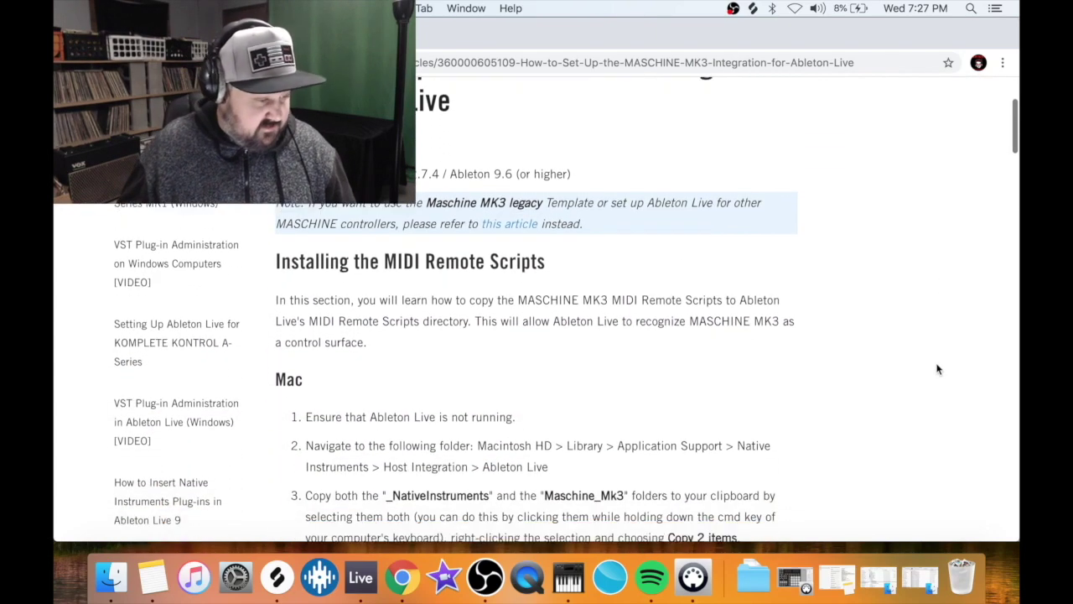
scroll(937, 369, "down", 4)
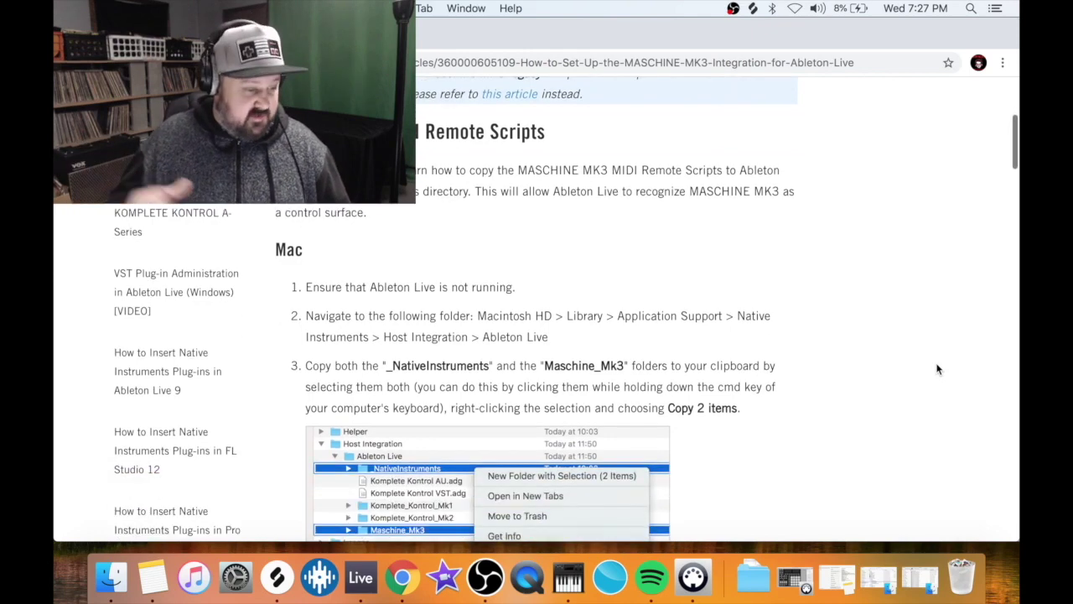
scroll(938, 369, "down", 1)
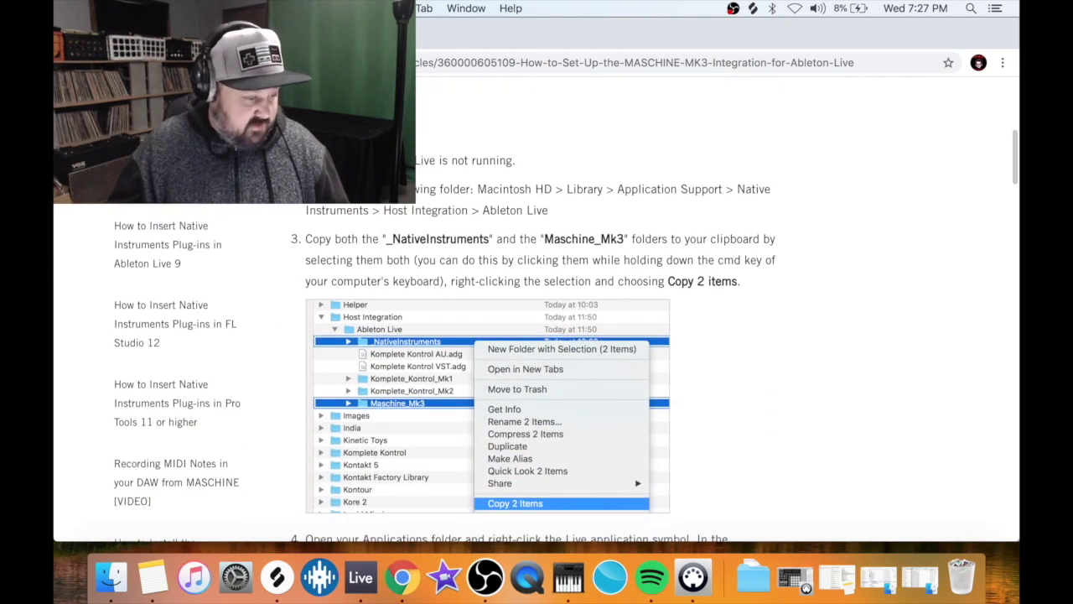
scroll(848, 370, "down", 20)
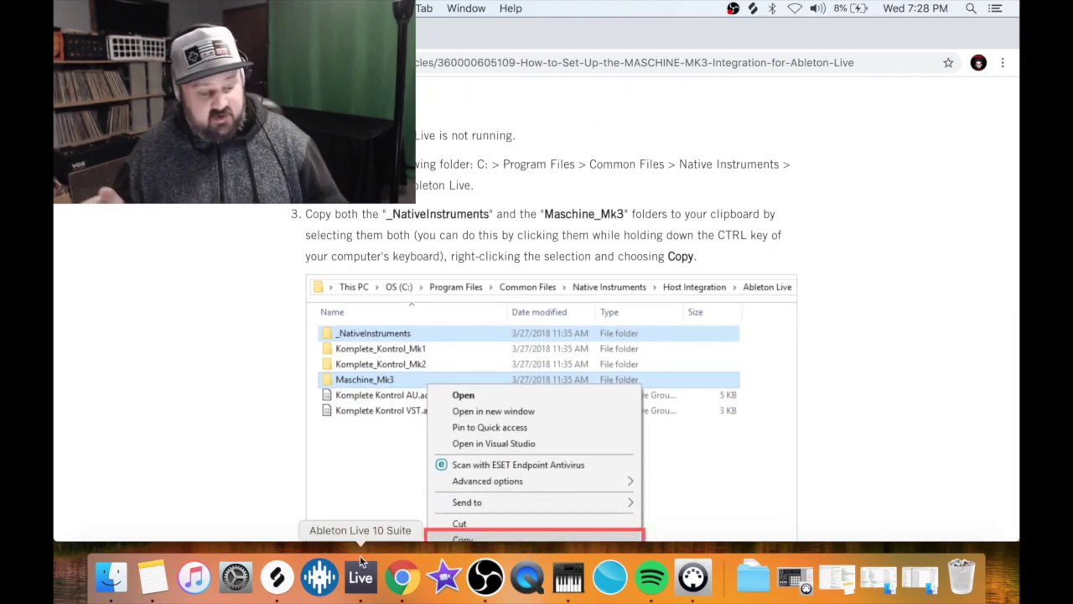
Back in Live, add a new track with an empty Drum Rack and select its C2 pad
left_click(361, 578)
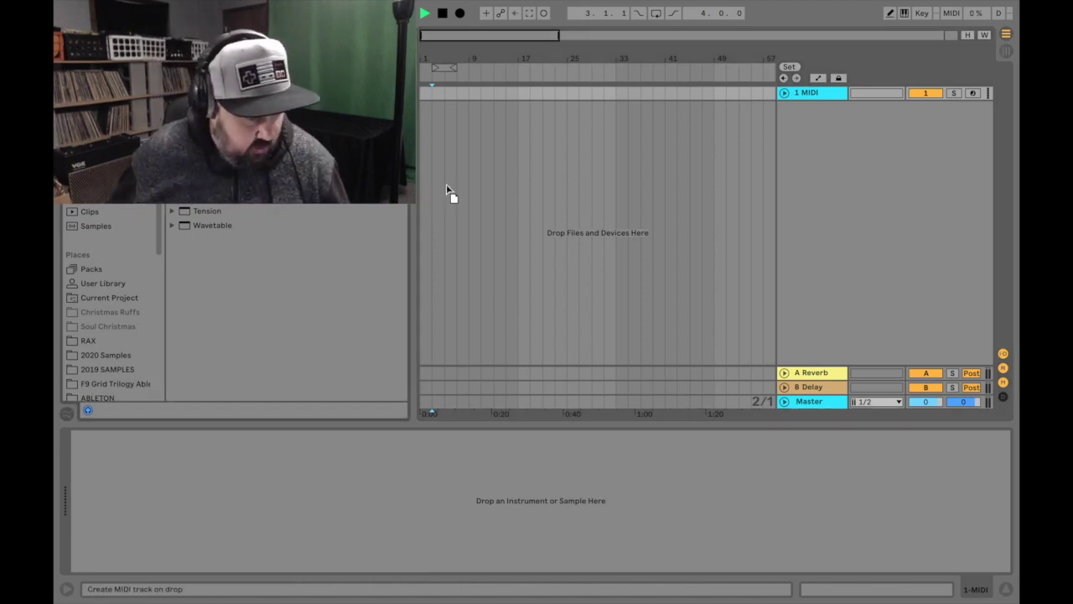
left_click_drag(456, 194, 456, 193)
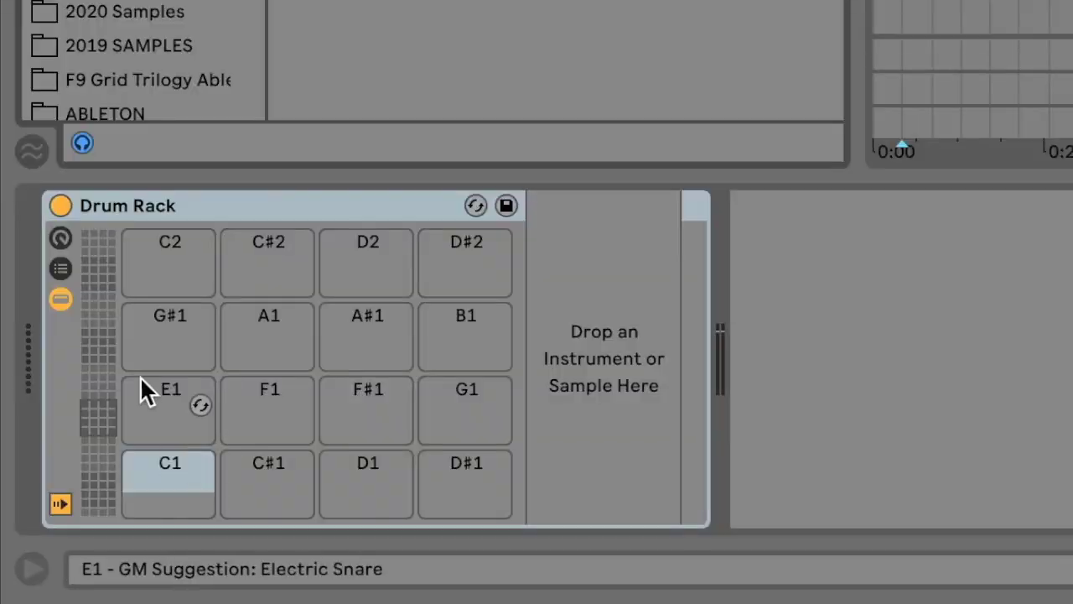
left_click(158, 233)
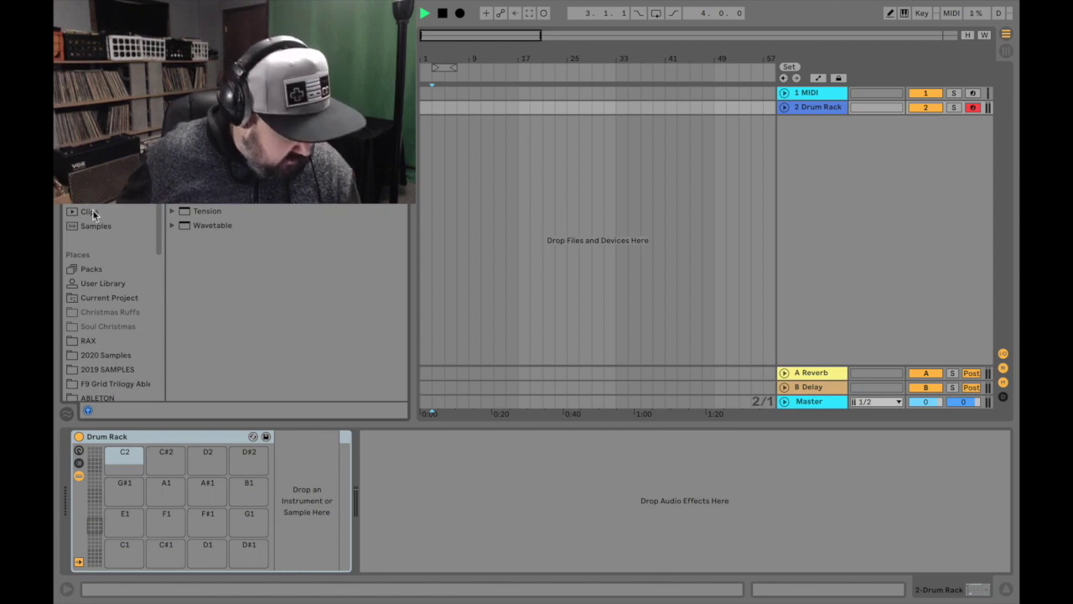
left_click(95, 284)
scroll(294, 214, "up", 2)
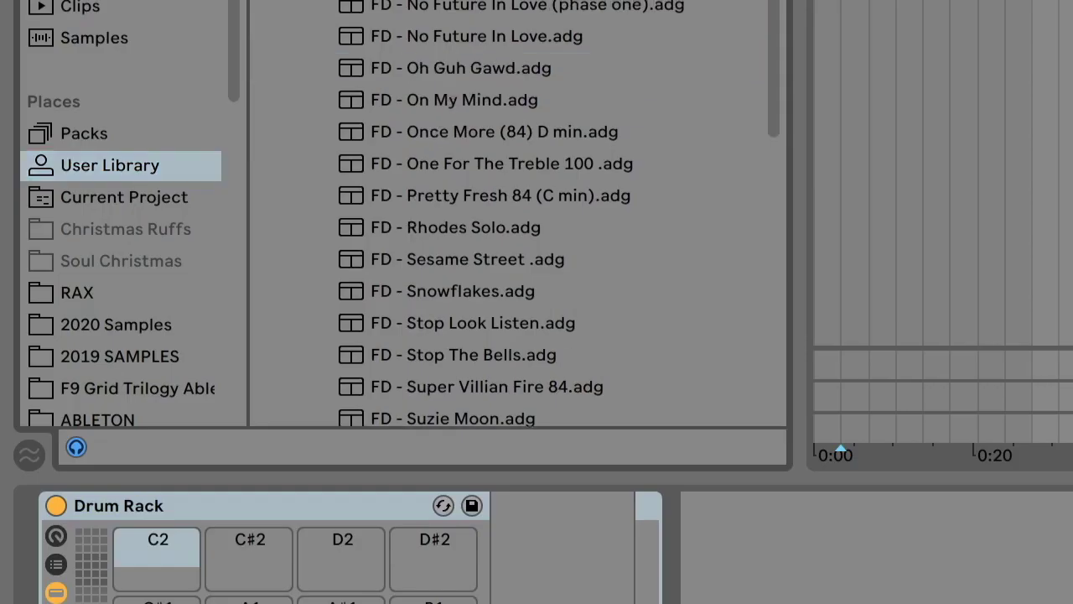
scroll(559, 213, "down", 5)
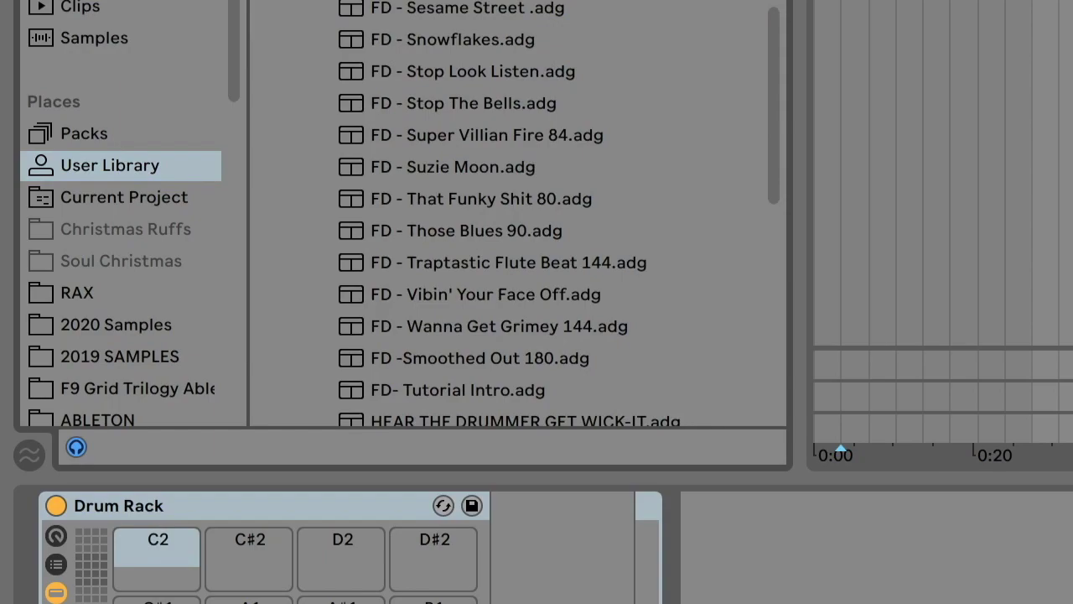
left_click(463, 82)
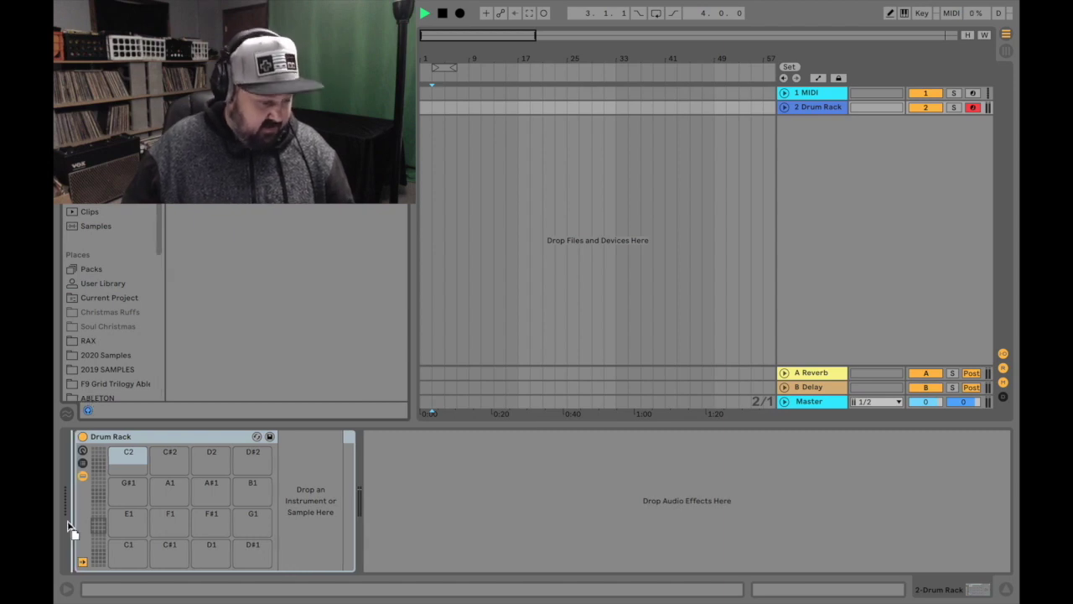
Insert a Pitch device before the Drum Rack and set its Pitch to -12 st
left_click_drag(73, 528, 73, 525)
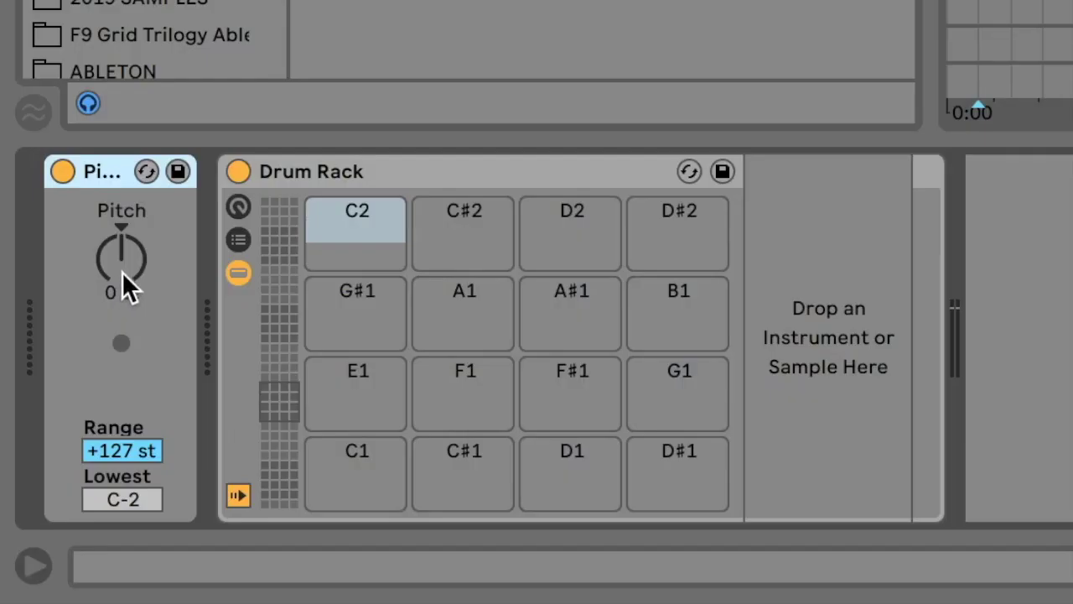
left_click_drag(121, 258, 121, 265)
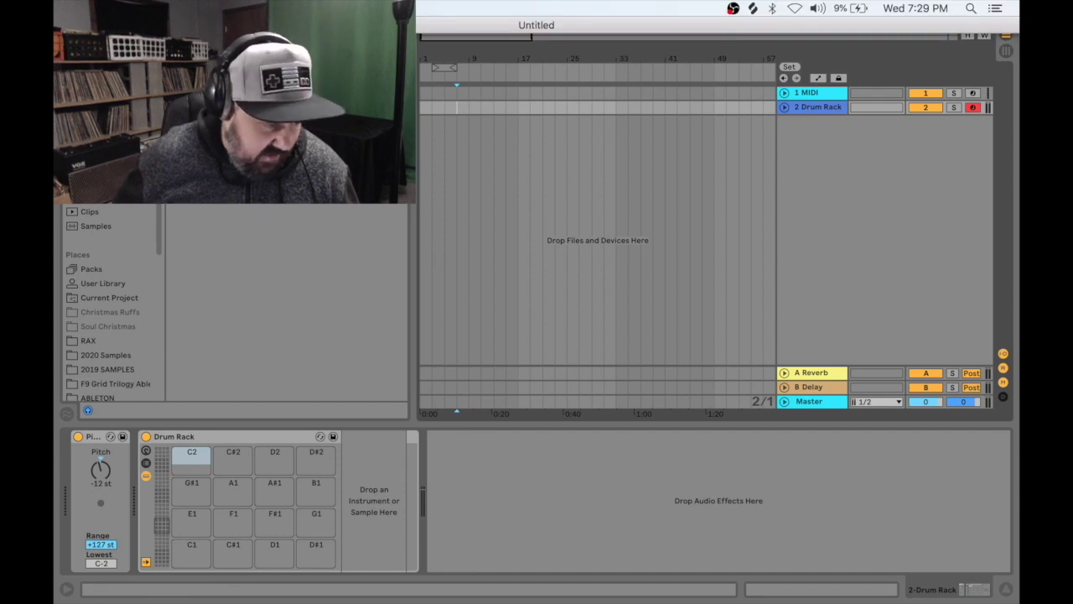
key("super+comma")
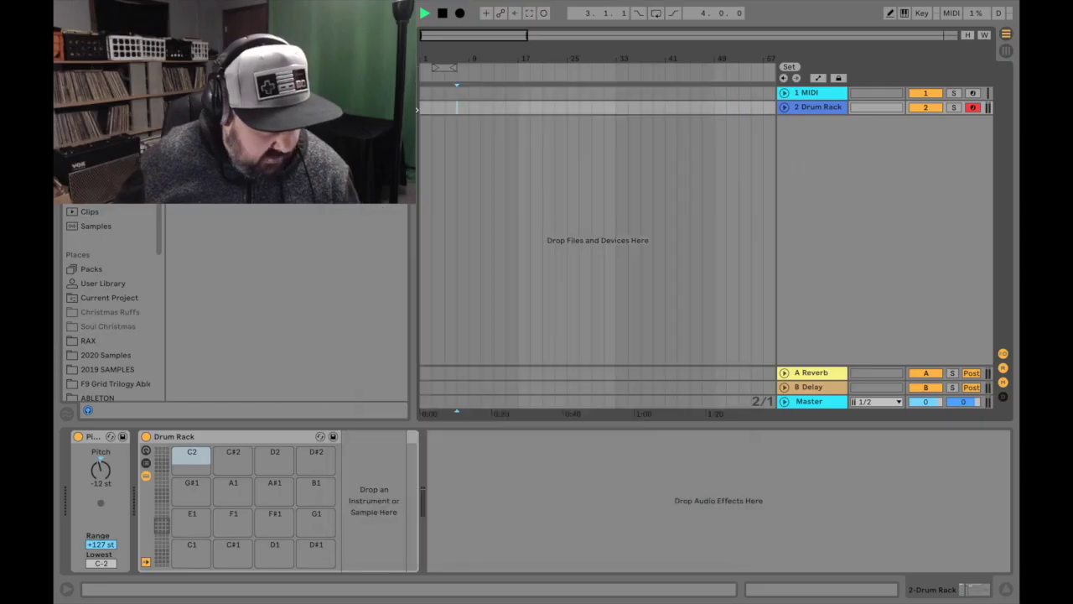
left_click(425, 110)
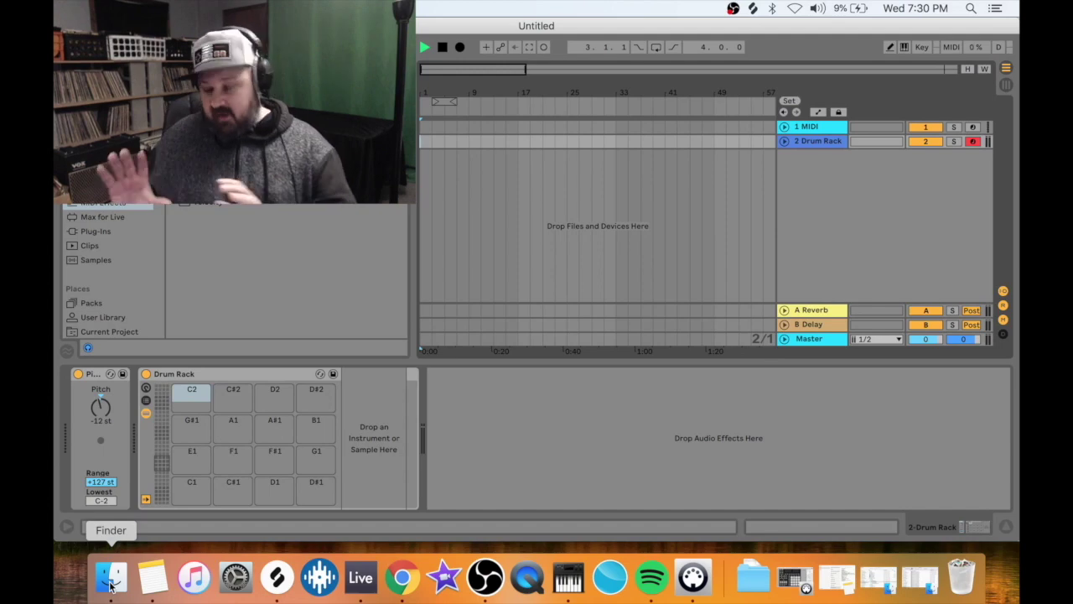
In Finder's Applications, expand Native Instruments and launch Controller Editor
left_click(109, 579)
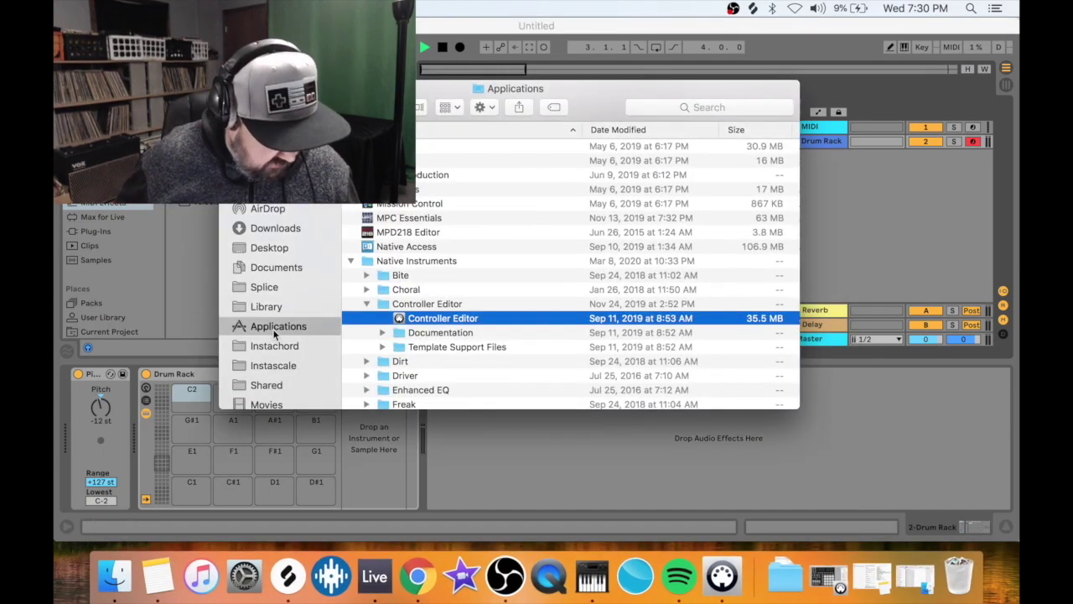
left_click(398, 261)
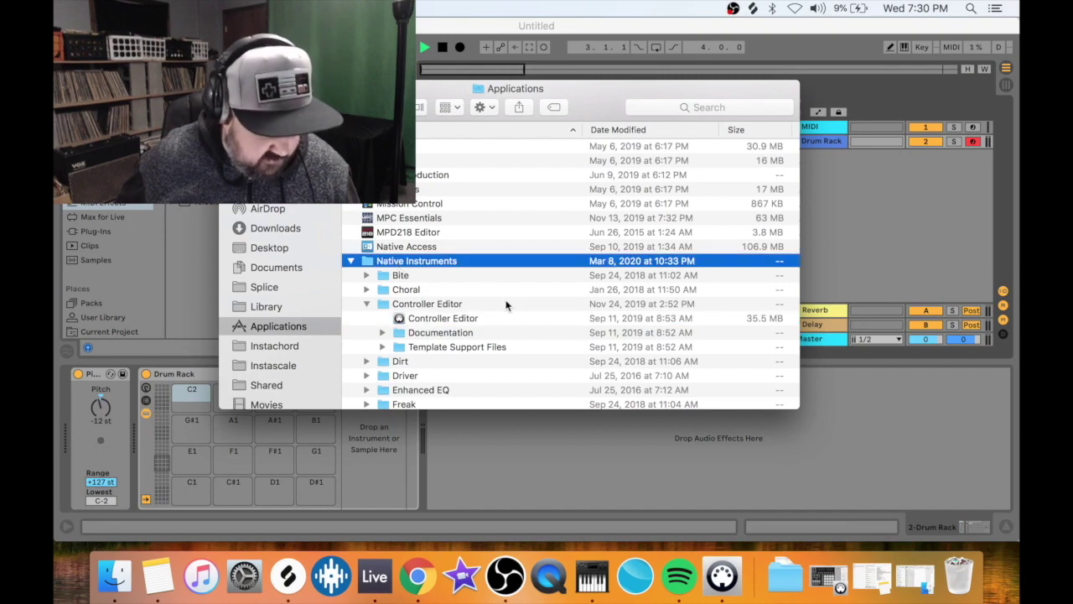
scroll(506, 305, "down", 4)
left_click(441, 208)
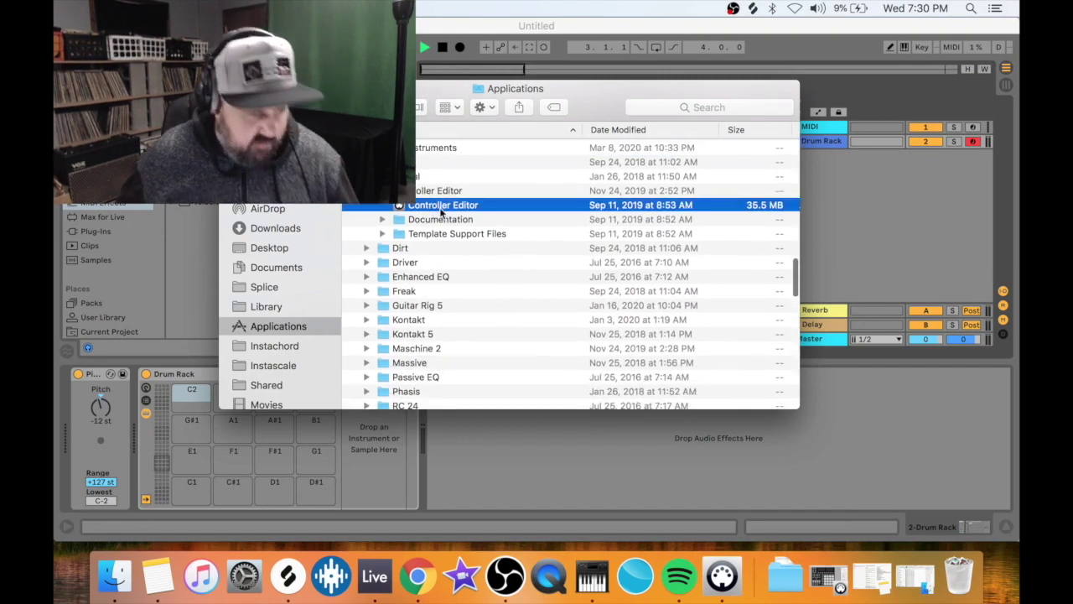
double_click(441, 209)
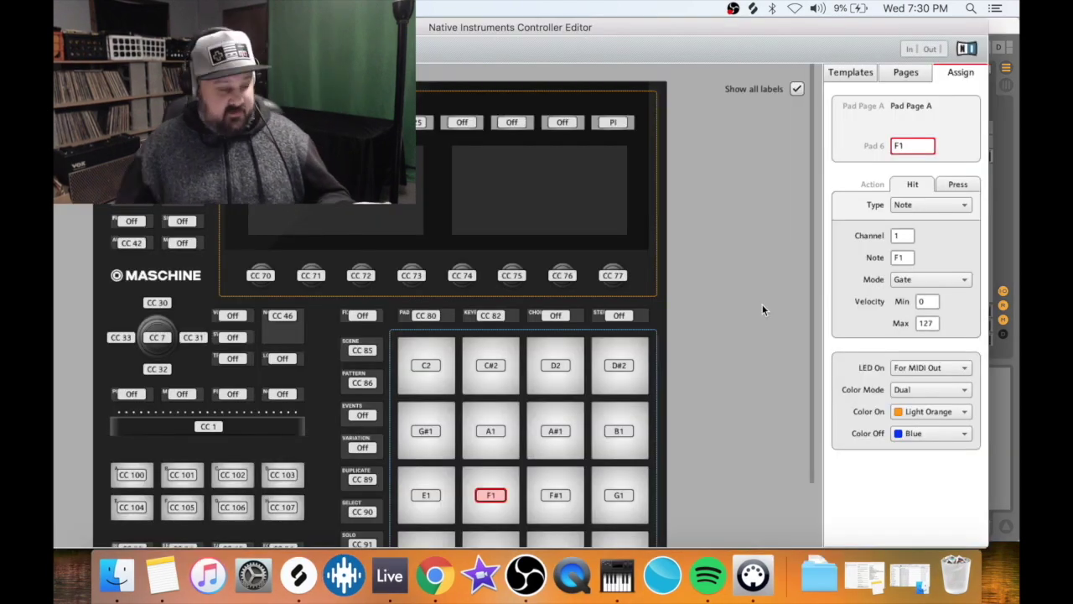
Open the 'wick-it maschine ableton.ncc' configuration via File > Open Configuration
scroll(762, 308, "down", 3)
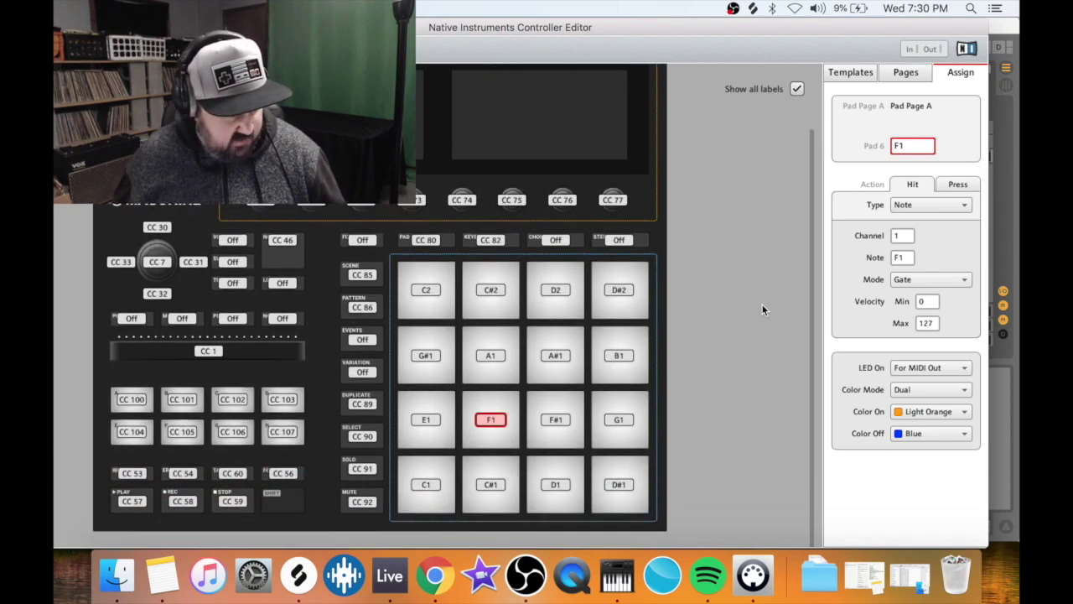
scroll(762, 309, "up", 3)
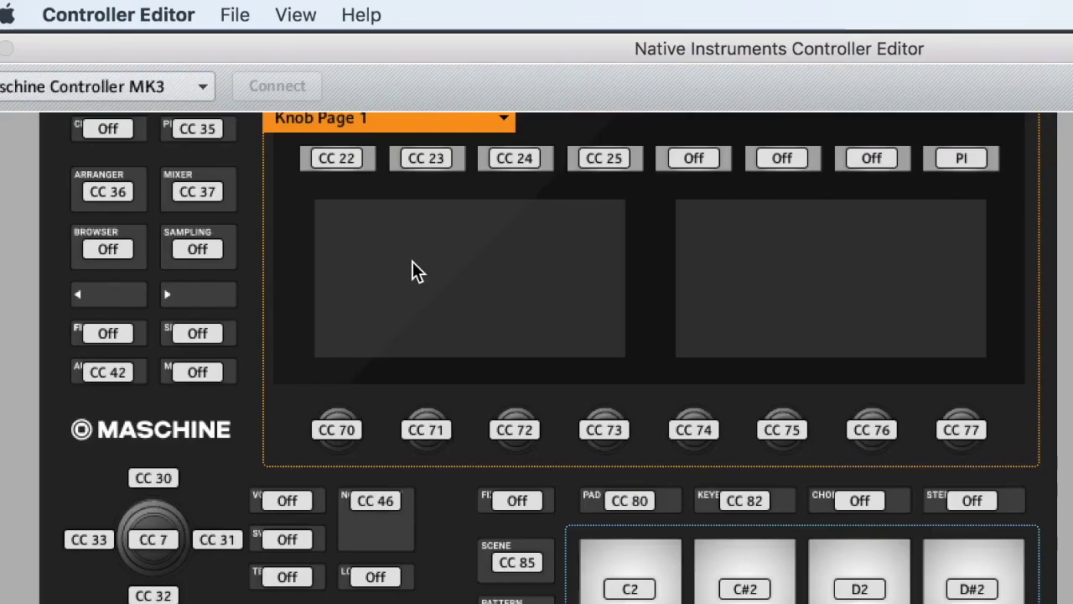
left_click(236, 14)
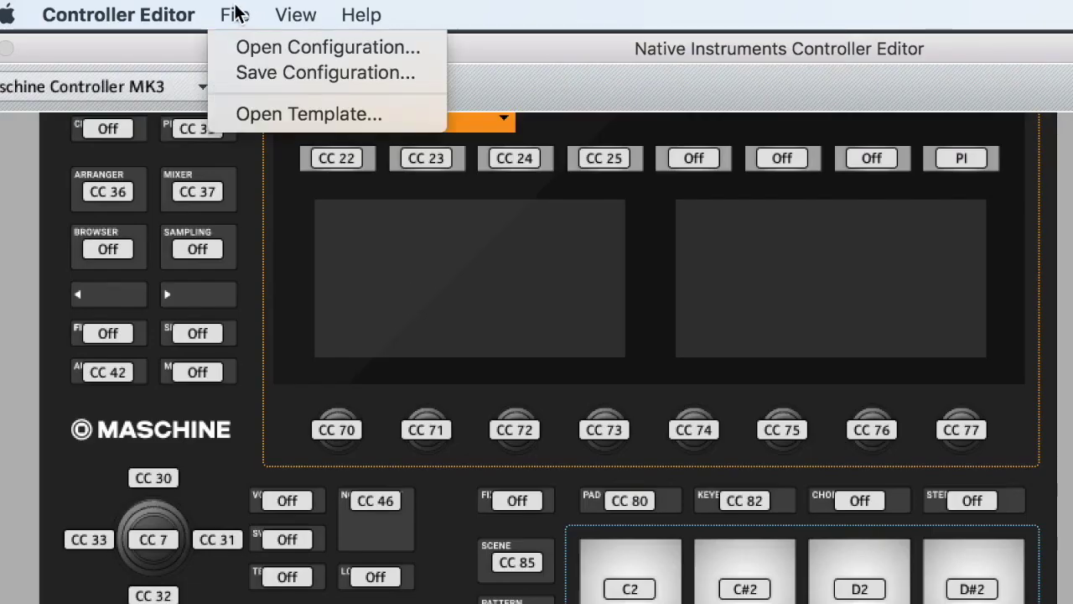
left_click(266, 49)
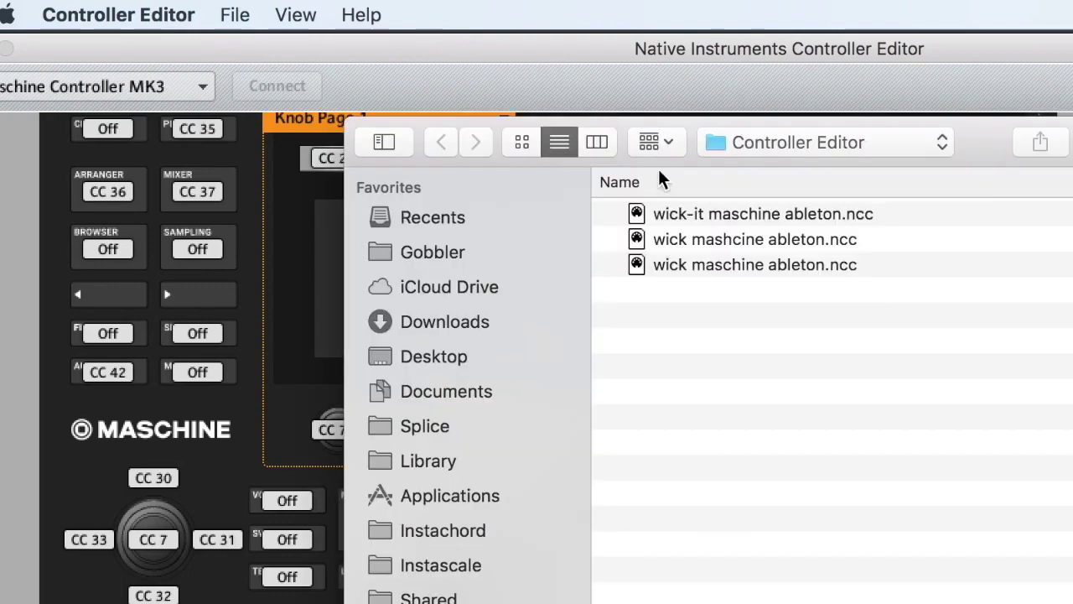
left_click(717, 217)
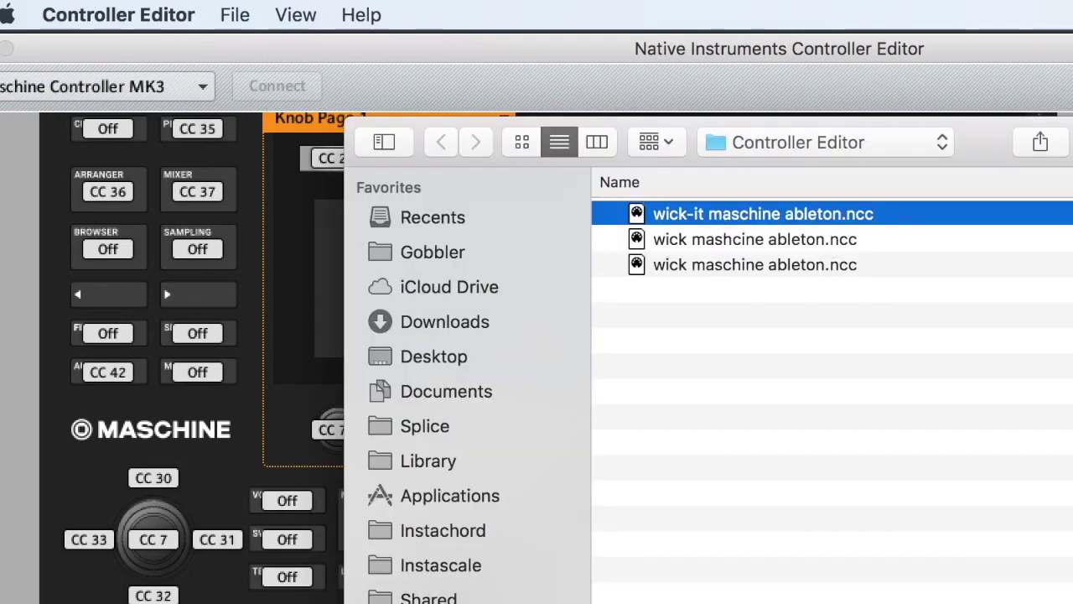
key("Return")
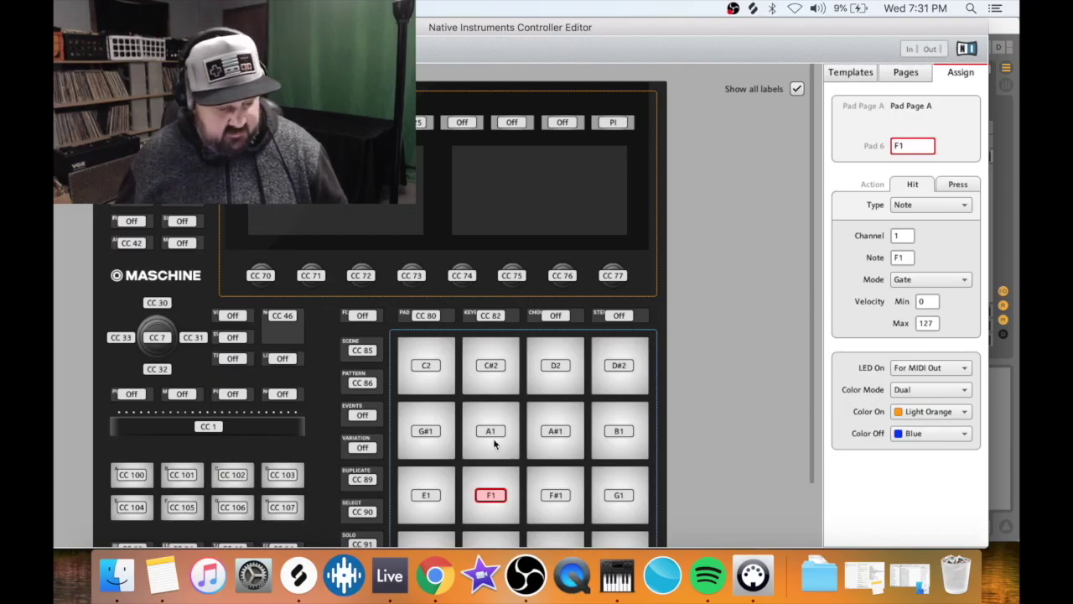
Check the note assignments of pads C1, C#1, D1 and D#2 in Controller Editor
scroll(723, 386, "down", 2)
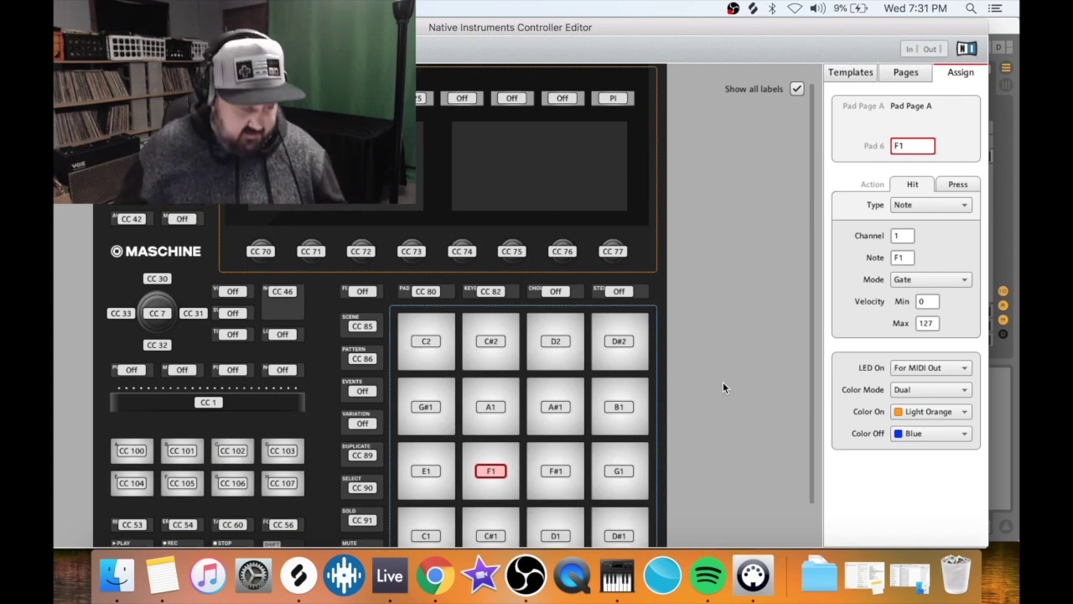
scroll(747, 387, "down", 3)
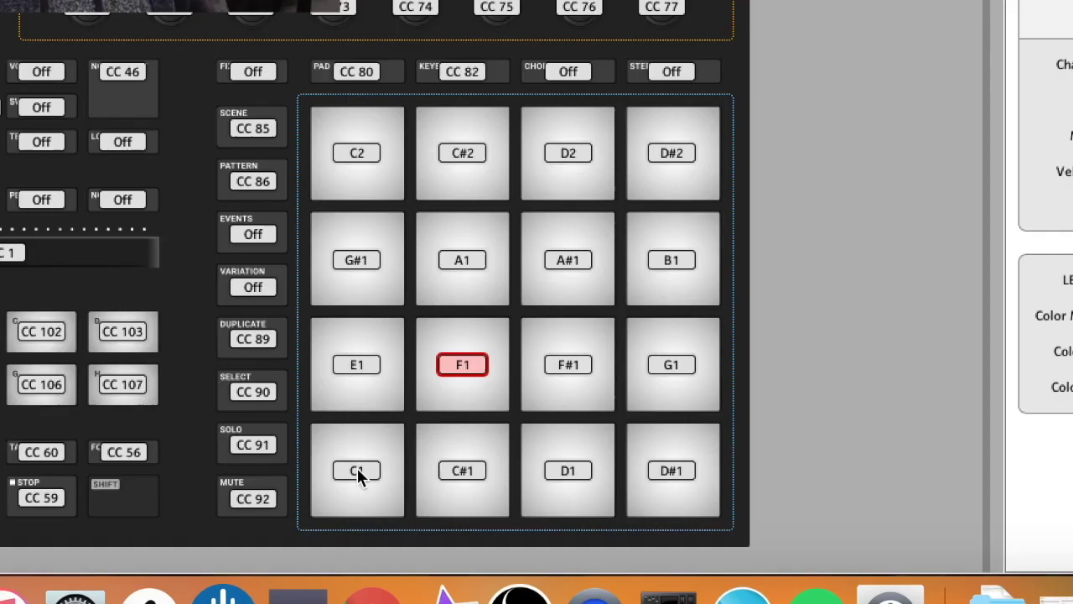
left_click(373, 469)
left_click(445, 470)
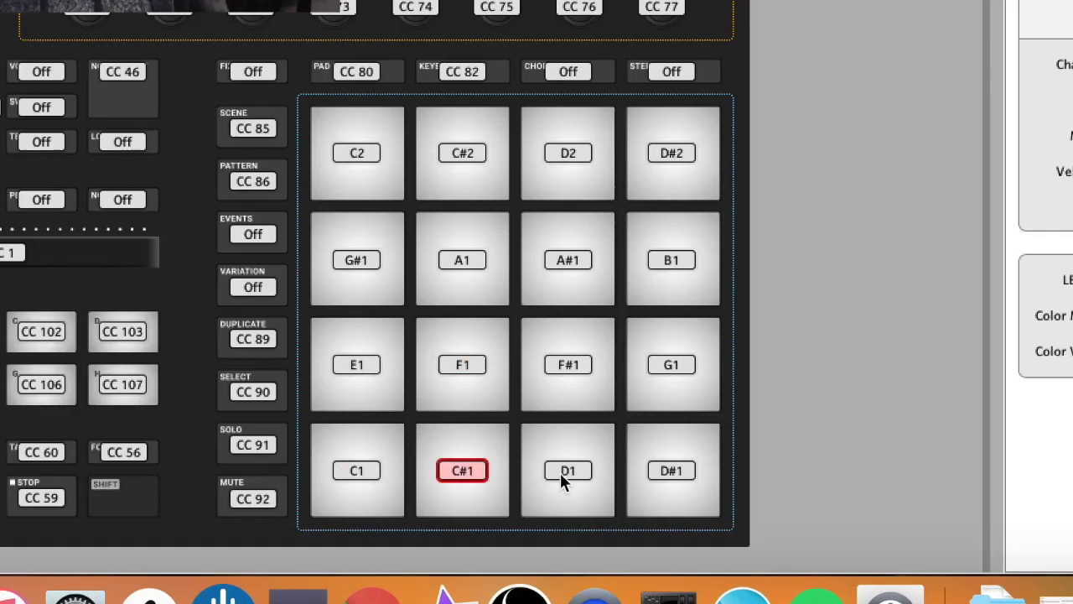
left_click(563, 476)
left_click(364, 469)
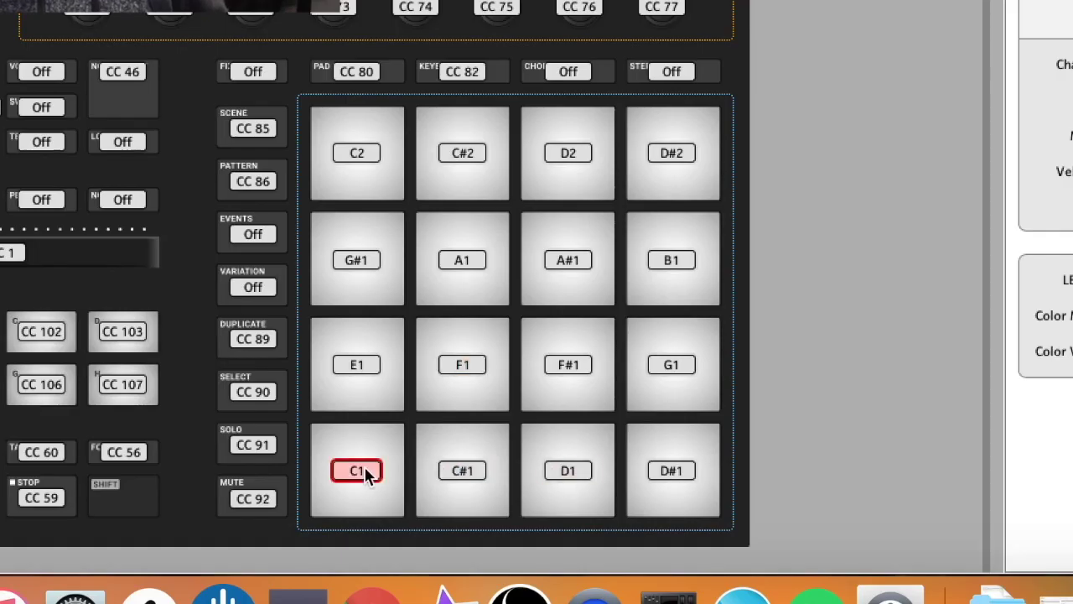
left_click(462, 472)
left_click(585, 474)
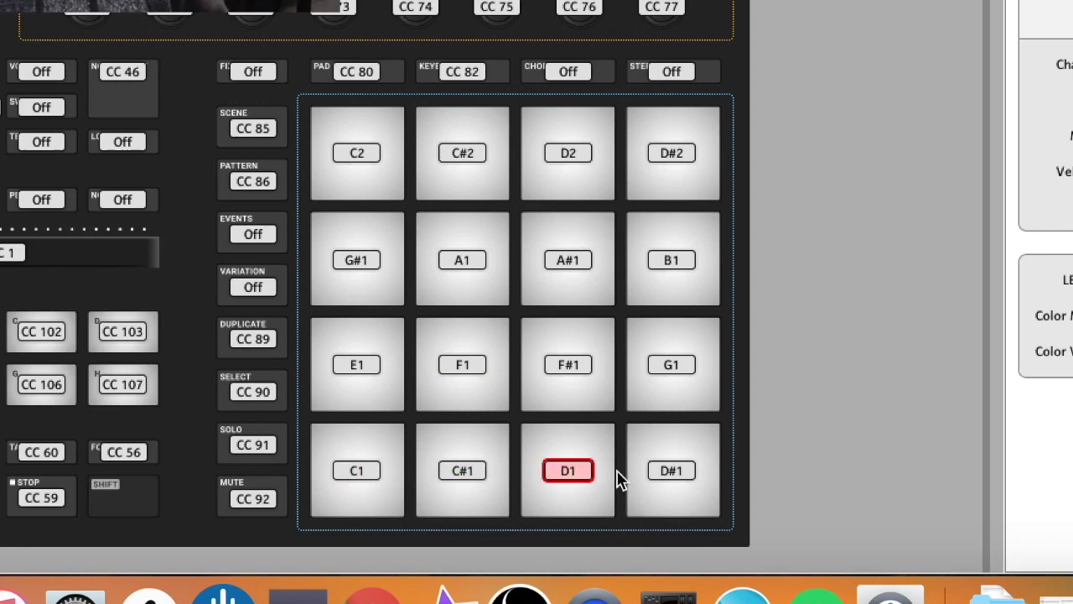
left_click(658, 155)
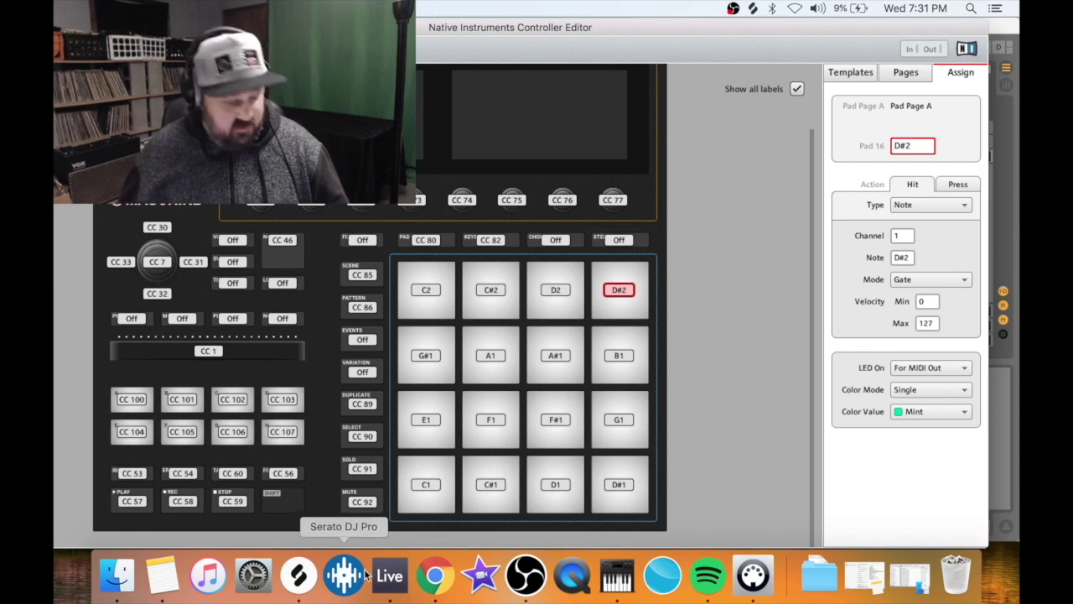
In Live's Drum Rack, select the matching pads C#1, D1 and D#2
left_click(389, 575)
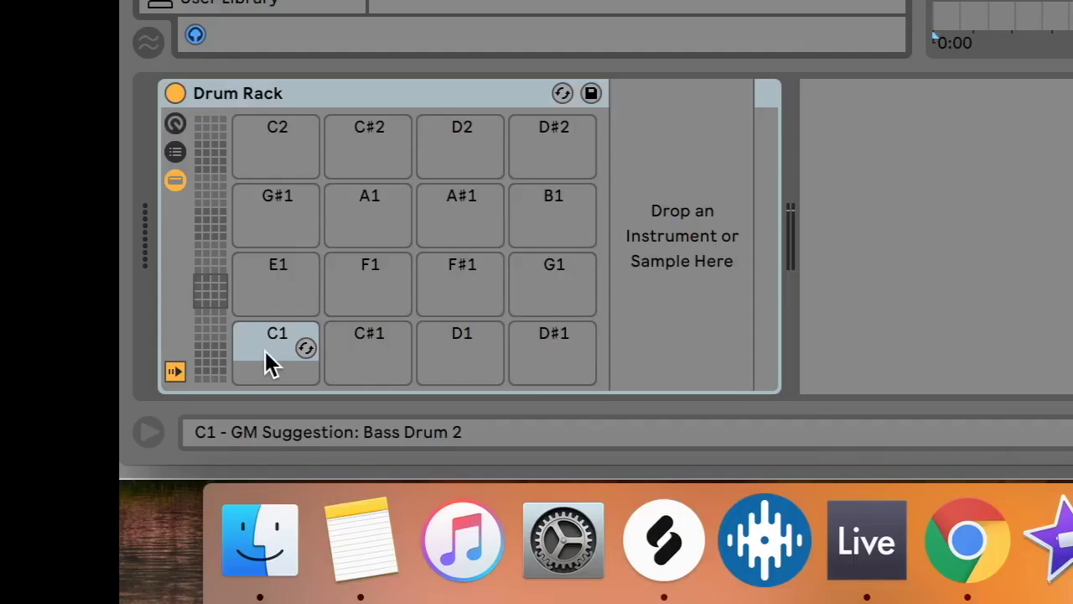
left_click(165, 494)
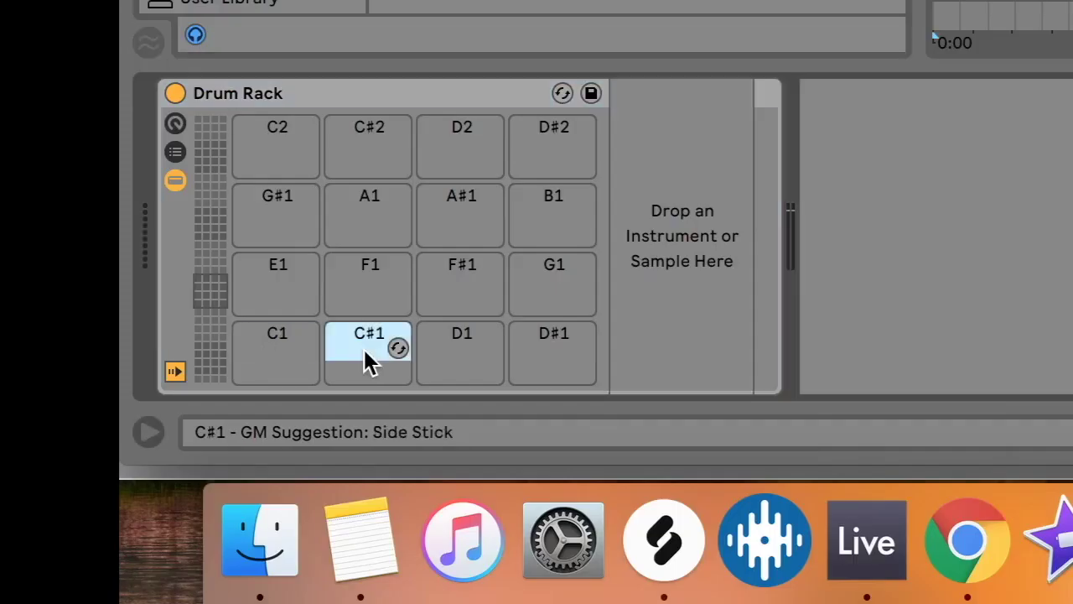
left_click(457, 360)
left_click(564, 153)
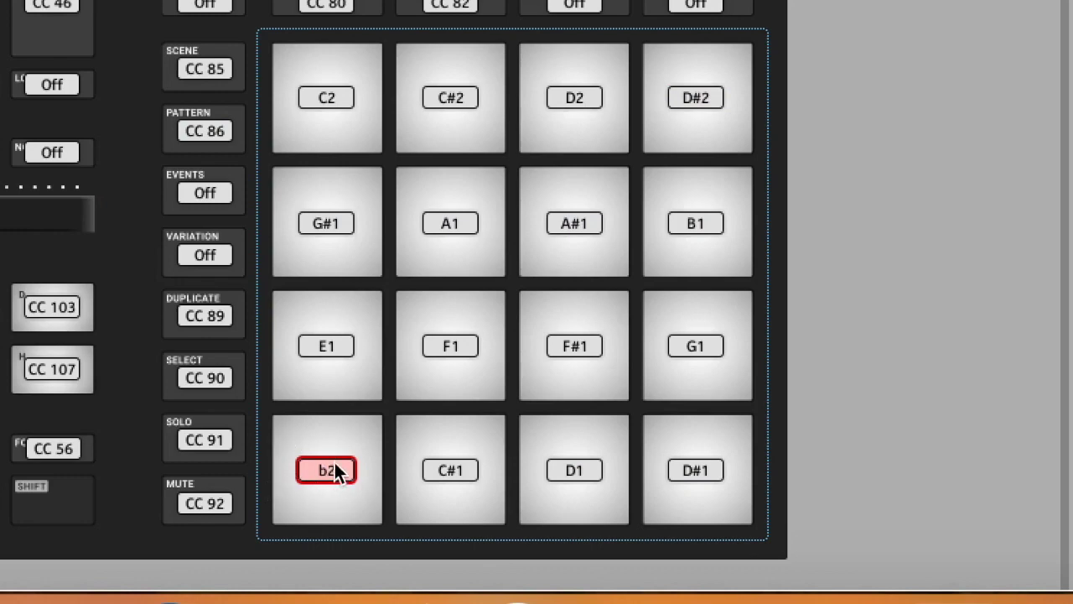
Change Pad 1's note from B2 back to C1, then view the C#1 pad
type("c1")
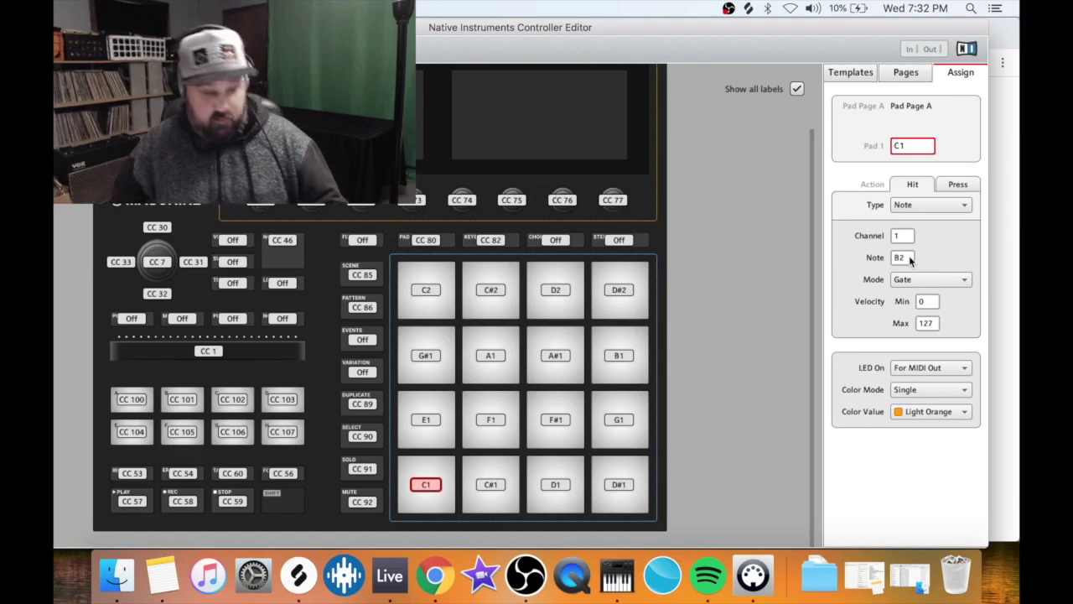
double_click(902, 259)
type("C")
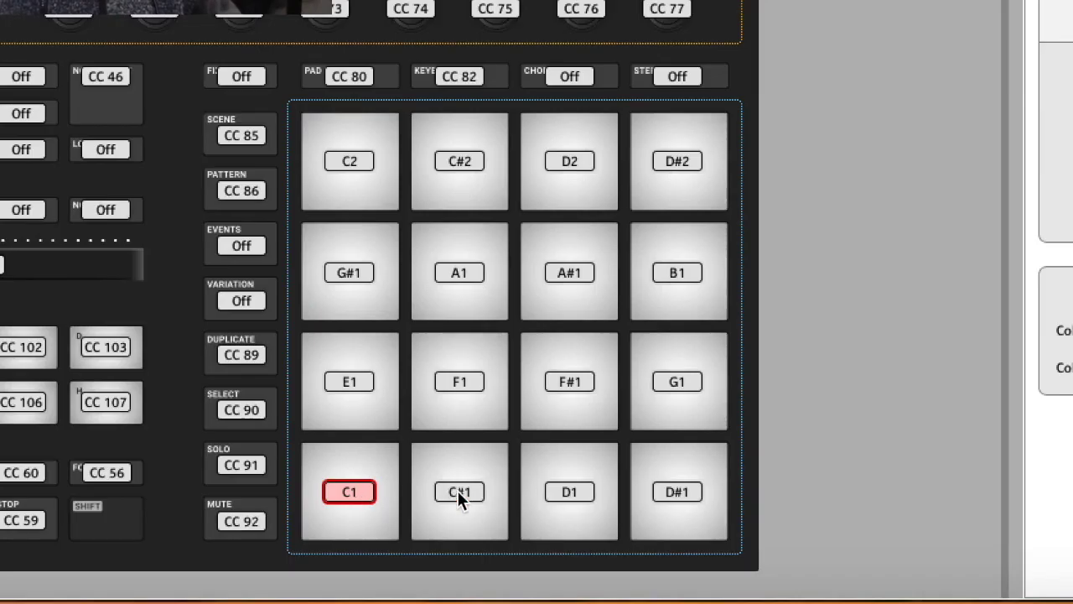
left_click(457, 492)
left_click(560, 492)
left_click(677, 491)
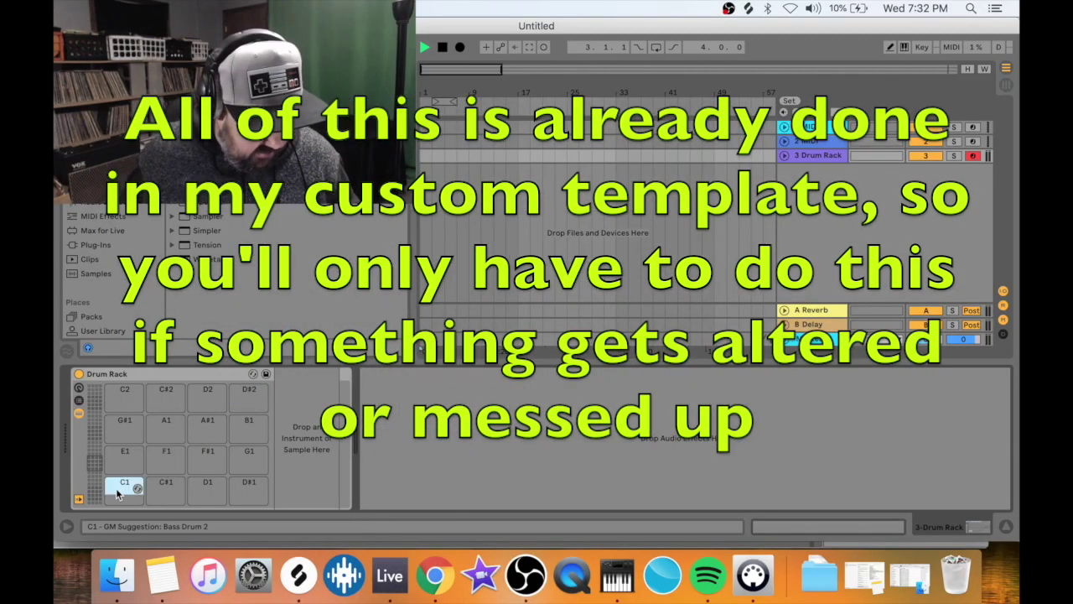
left_click(168, 486)
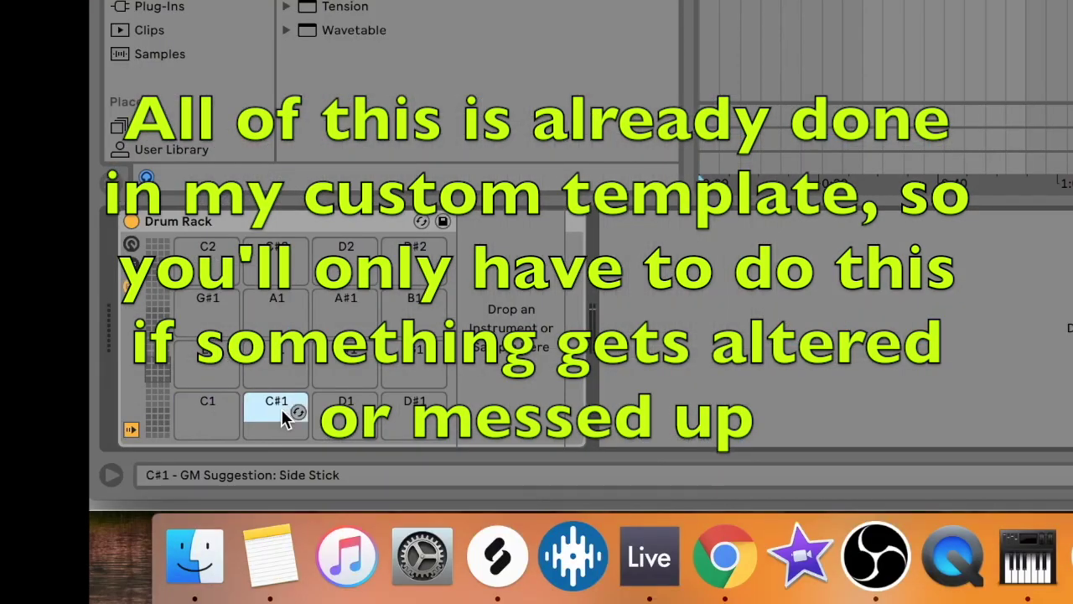
left_click(208, 486)
left_click(249, 487)
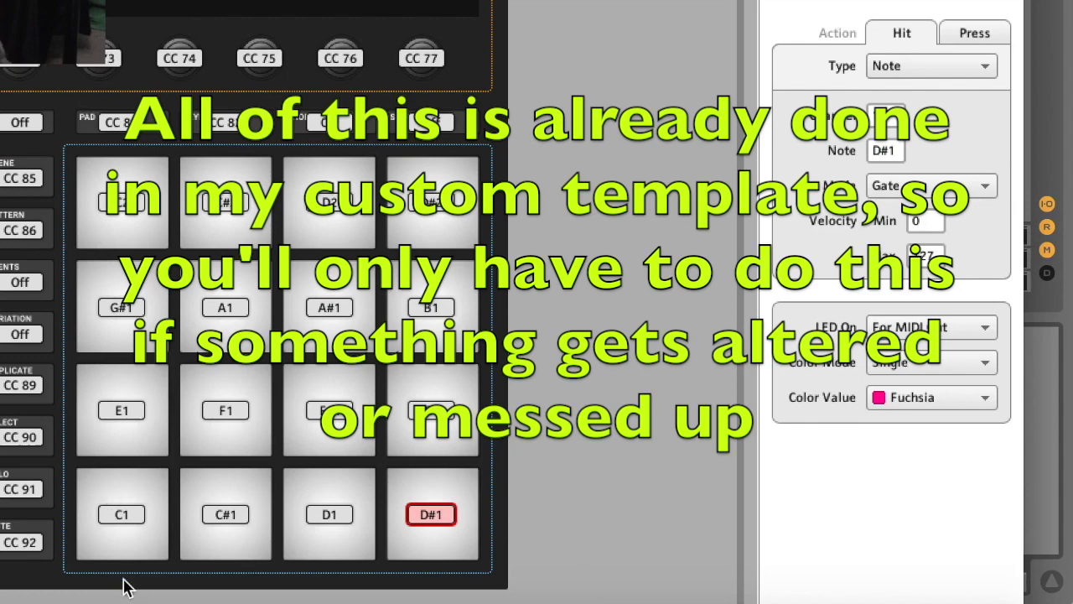
left_click(117, 517)
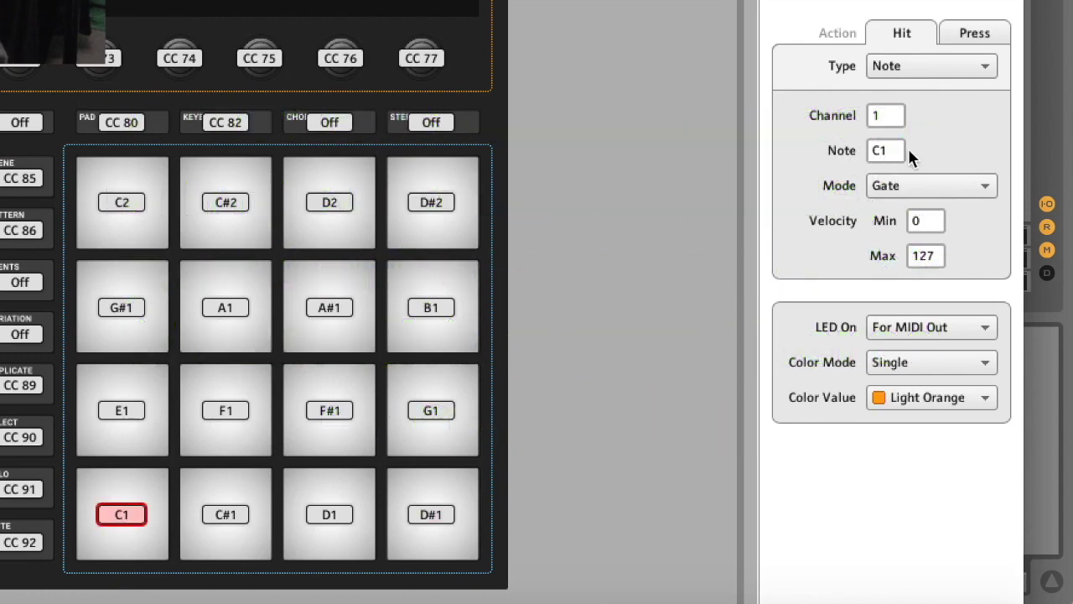
left_click(219, 520)
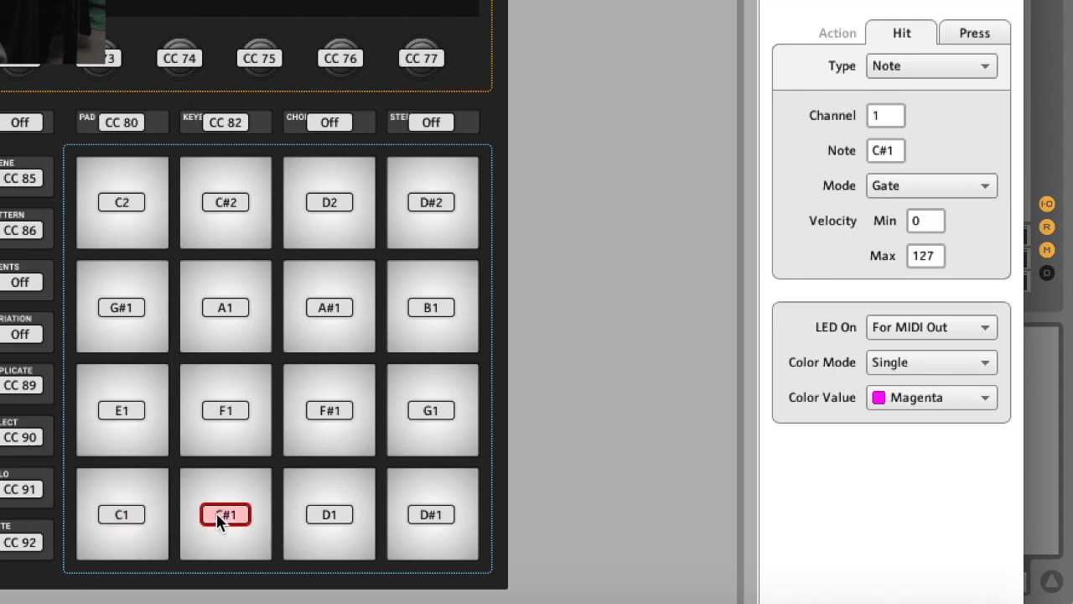
left_click(331, 515)
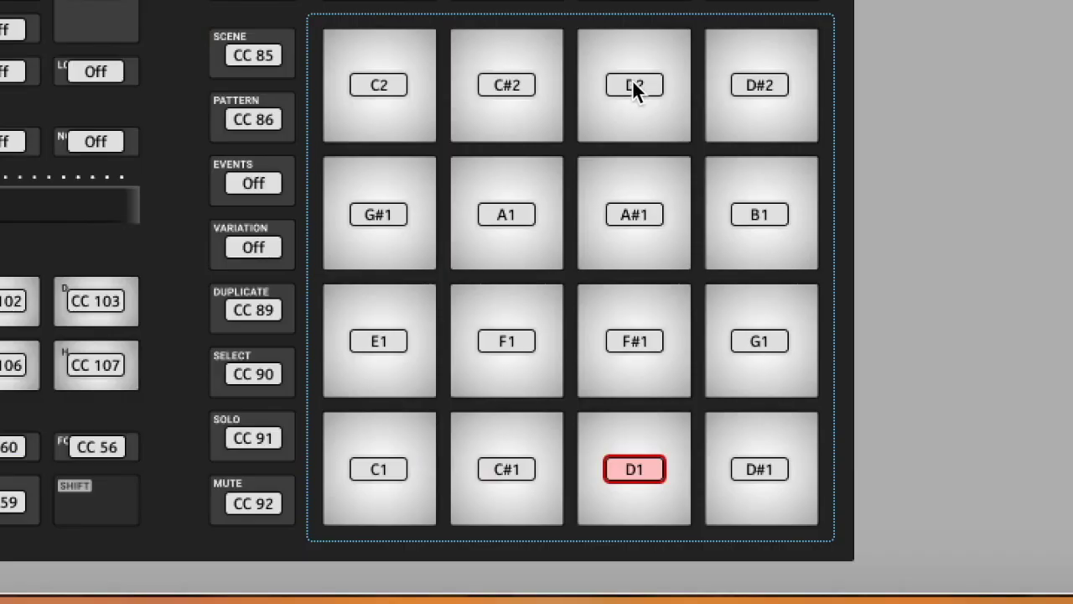
left_click(633, 84)
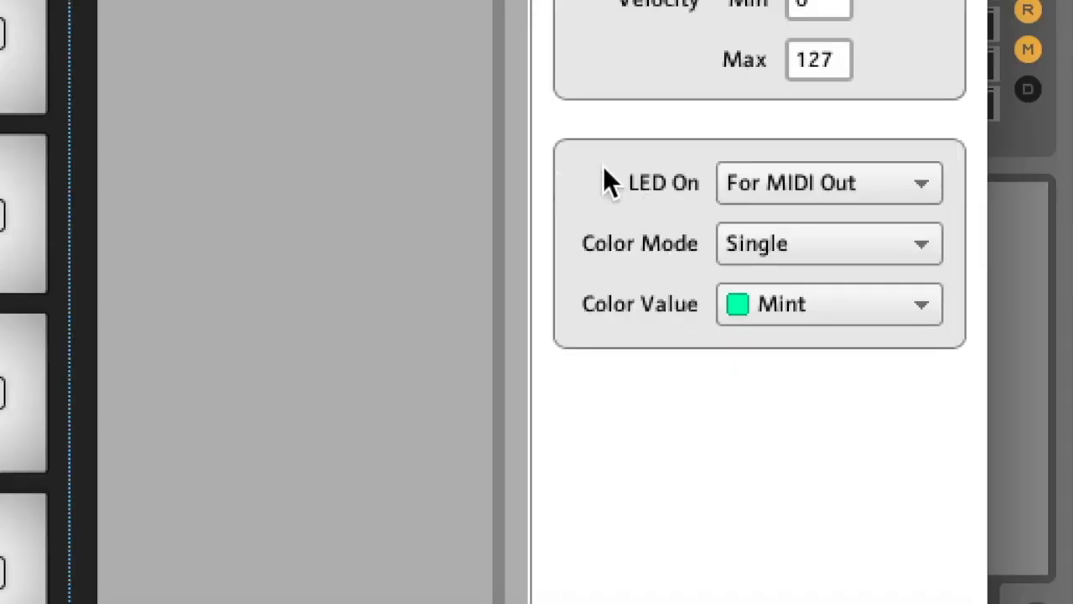
Keep Pad 1's LED On at For MIDI Out and set Color Mode to Dual
left_click(856, 185)
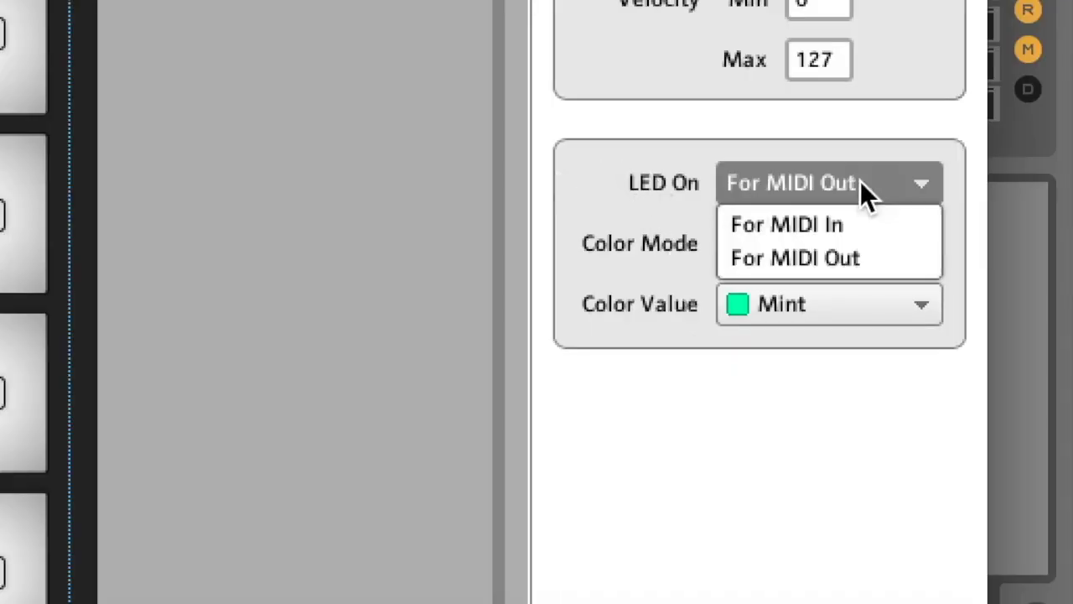
left_click(868, 251)
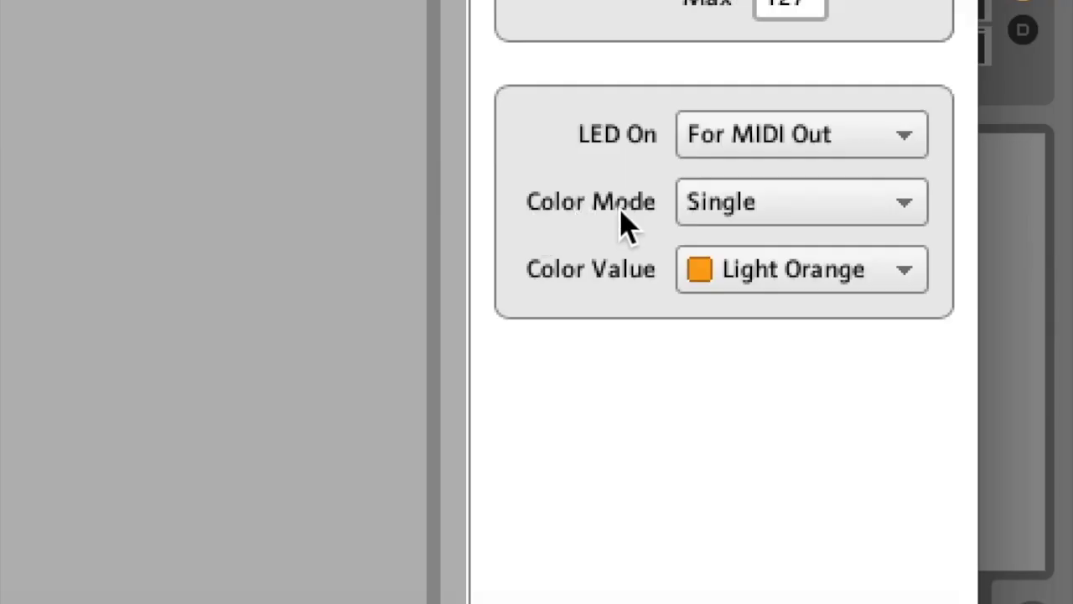
left_click(717, 211)
left_click(723, 287)
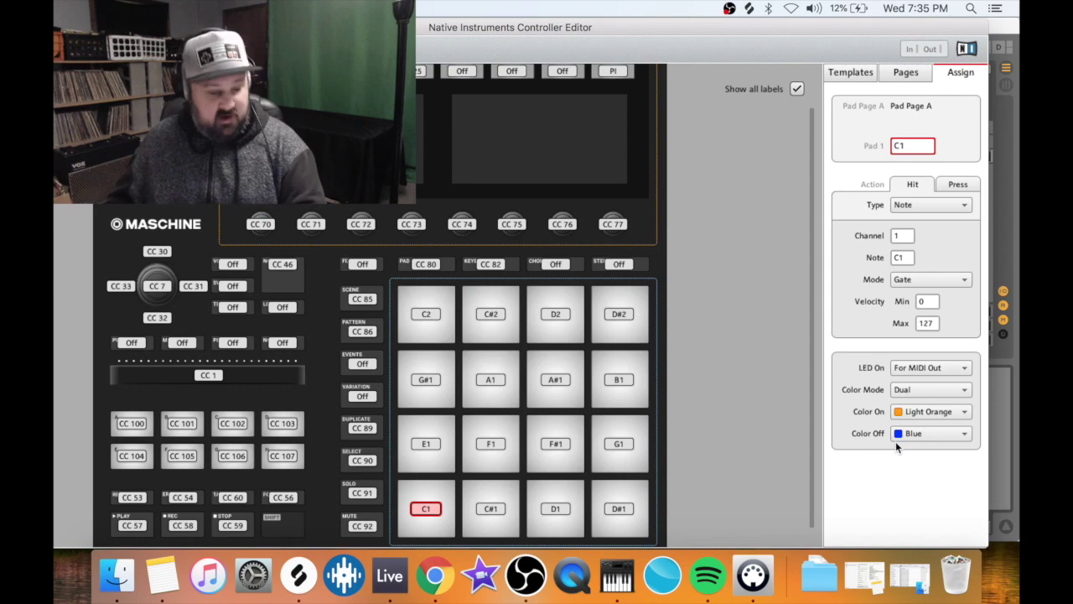
Set Pad 1's Color Mode back to Single, leaving Color Off unchanged, and return to Live
left_click(908, 435)
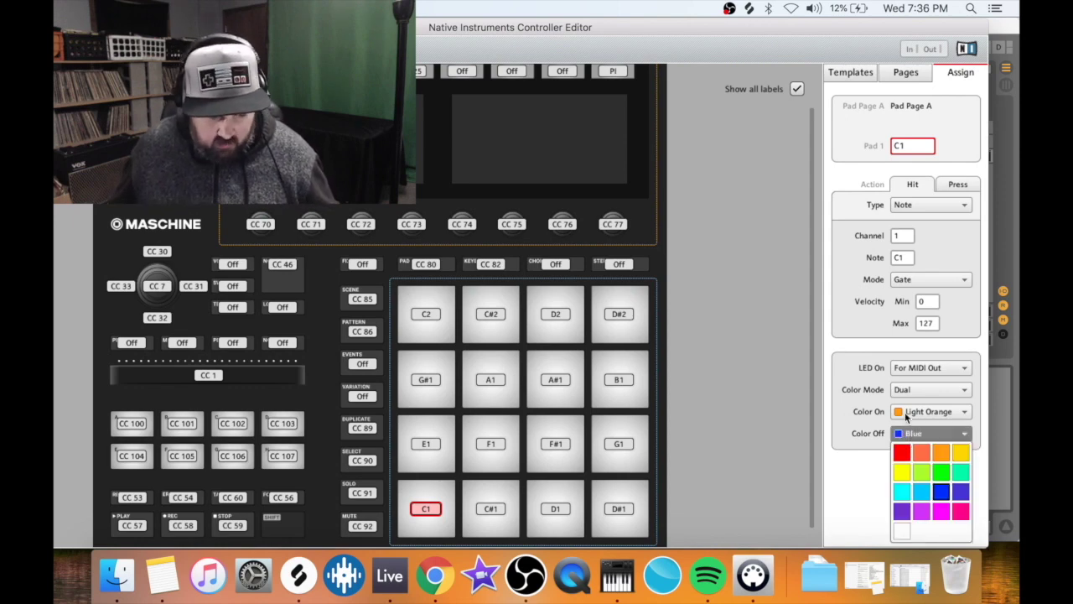
left_click(908, 399)
left_click(905, 390)
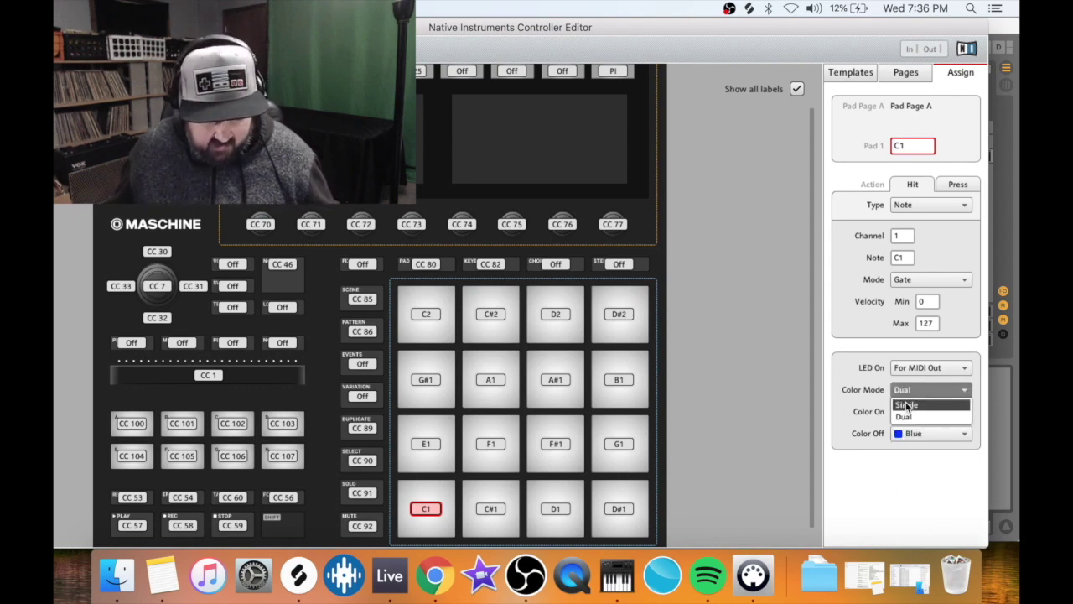
left_click(907, 405)
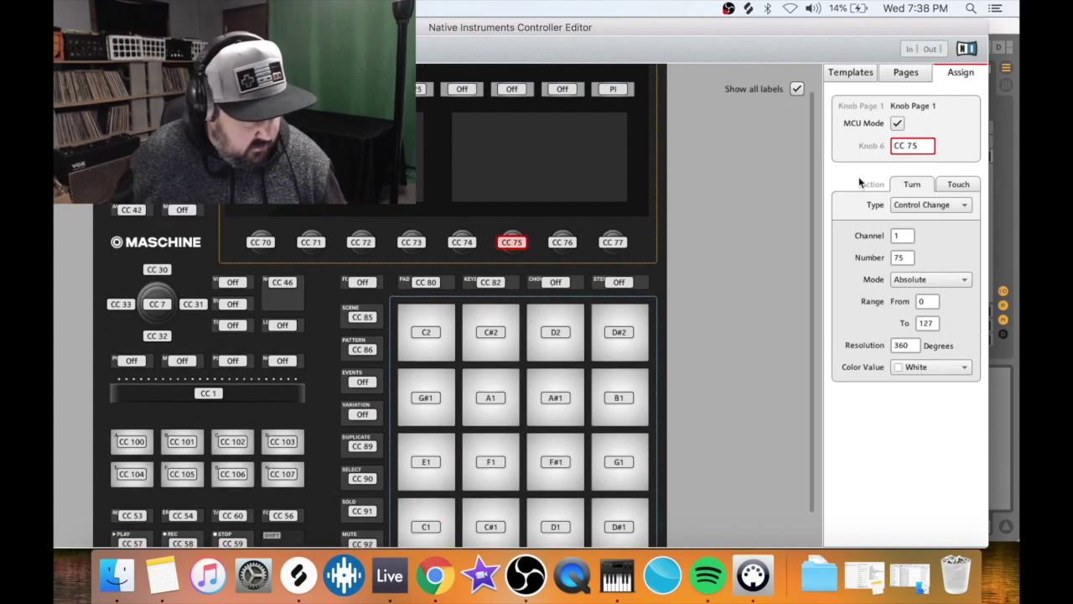
left_click(390, 575)
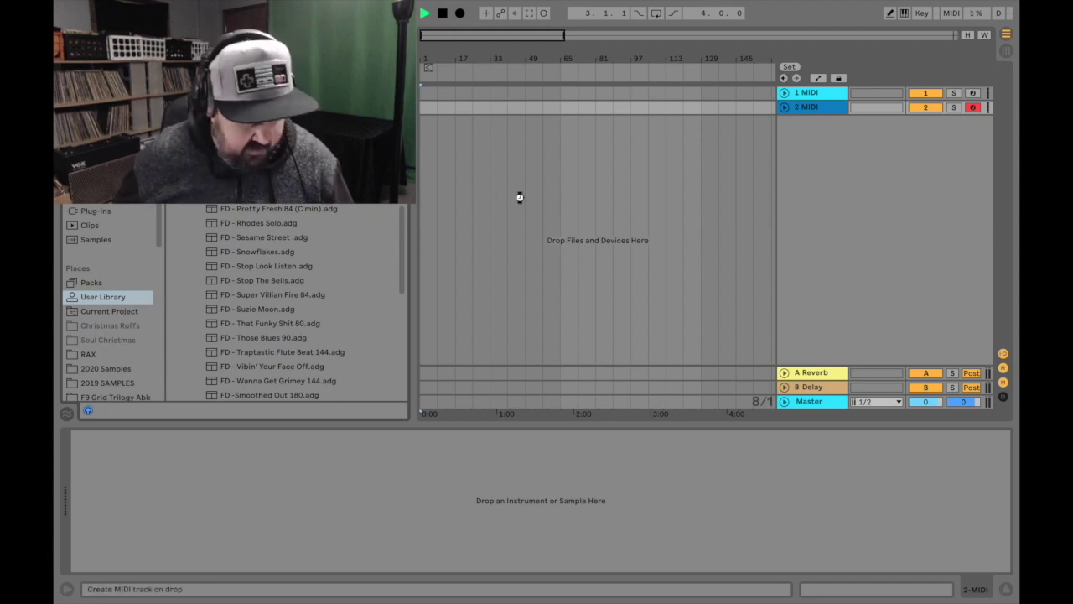
Load the FD - Oh Guh Gawd kit onto a new third track and enable Retrig on the vocal shout
left_click_drag(521, 198, 521, 184)
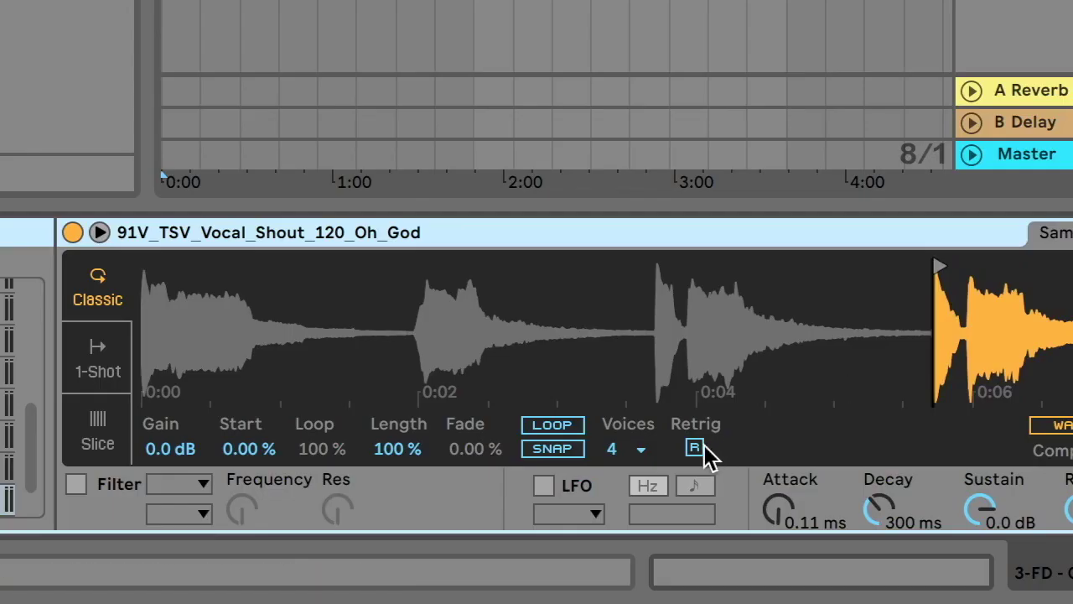
left_click(659, 533)
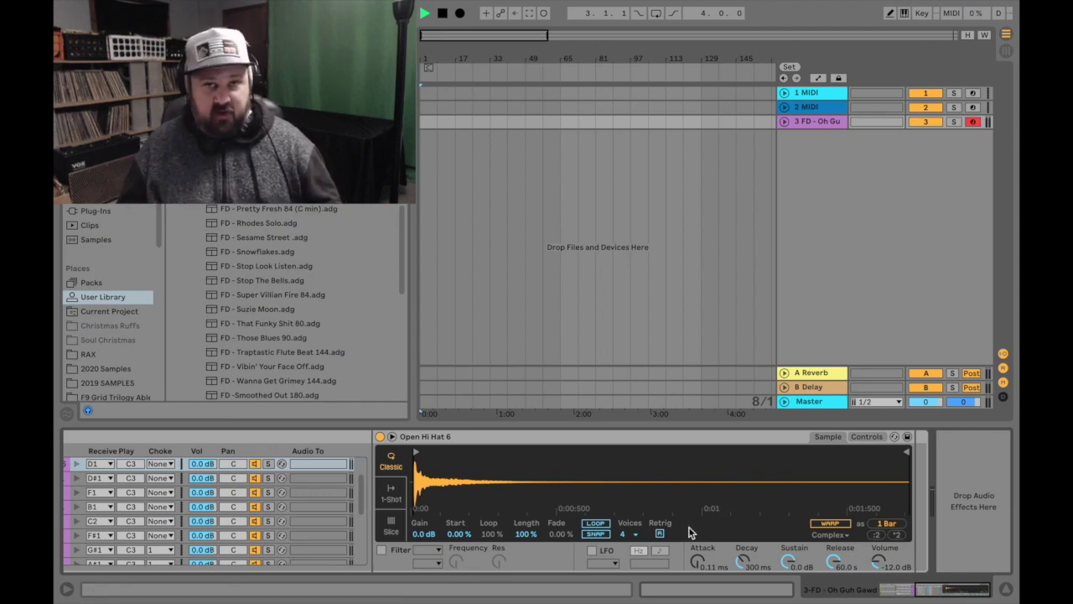
Delete the empty 2 MIDI track so the drum kit becomes track 2
key("Delete")
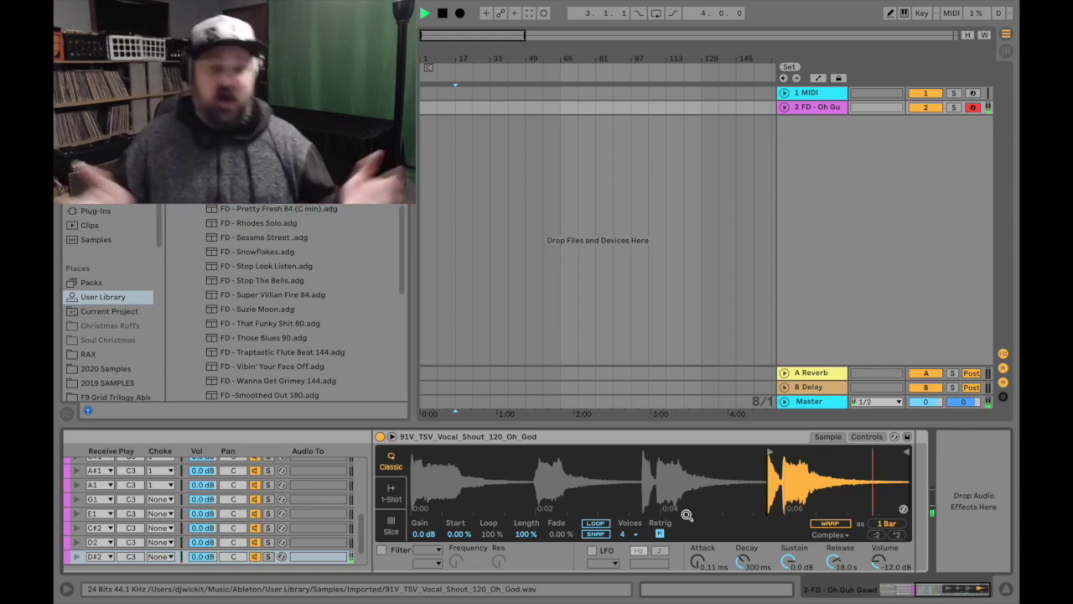
Shorten the vocal shout sample's Simpler Release from 18.0 s to about 174 ms
left_click_drag(834, 562, 833, 585)
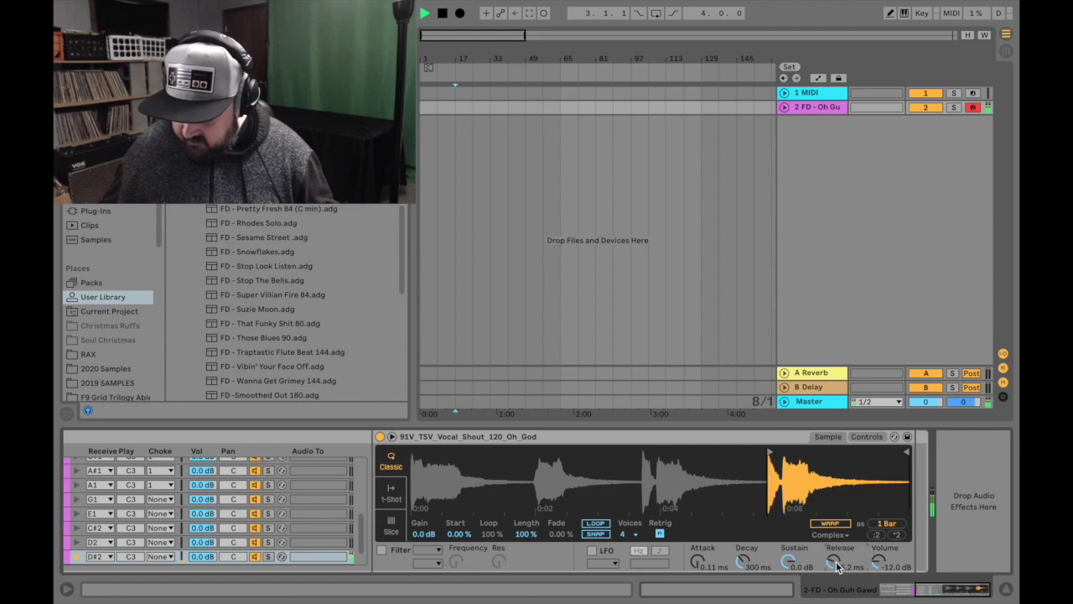
left_click_drag(834, 562, 837, 567)
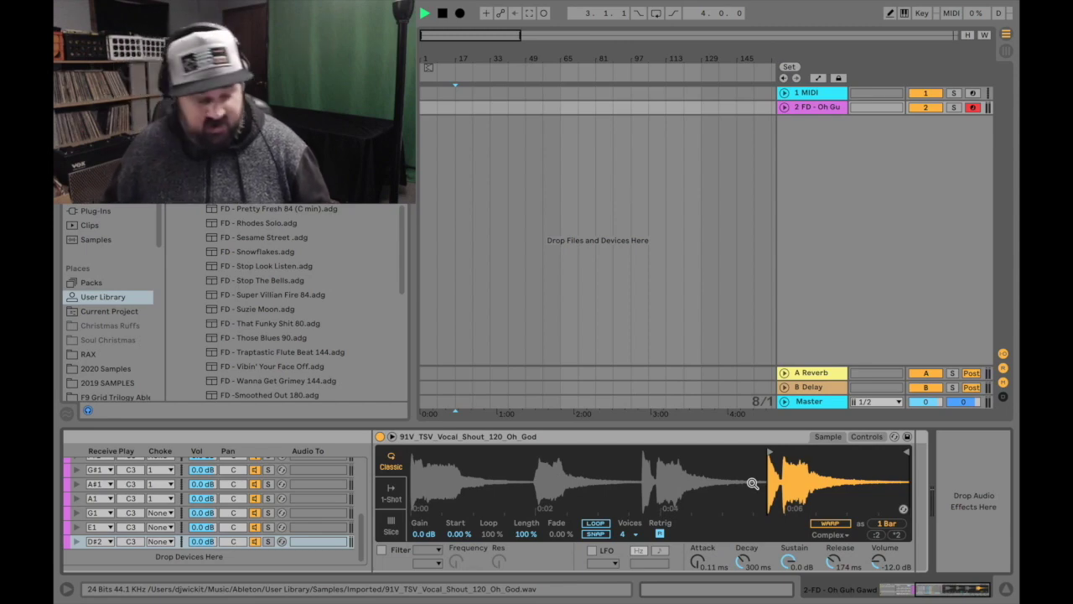
Copy the vocal shout sample onto pad D2 and zoom Simpler's waveform into its start
left_click_drag(940, 594, 893, 593)
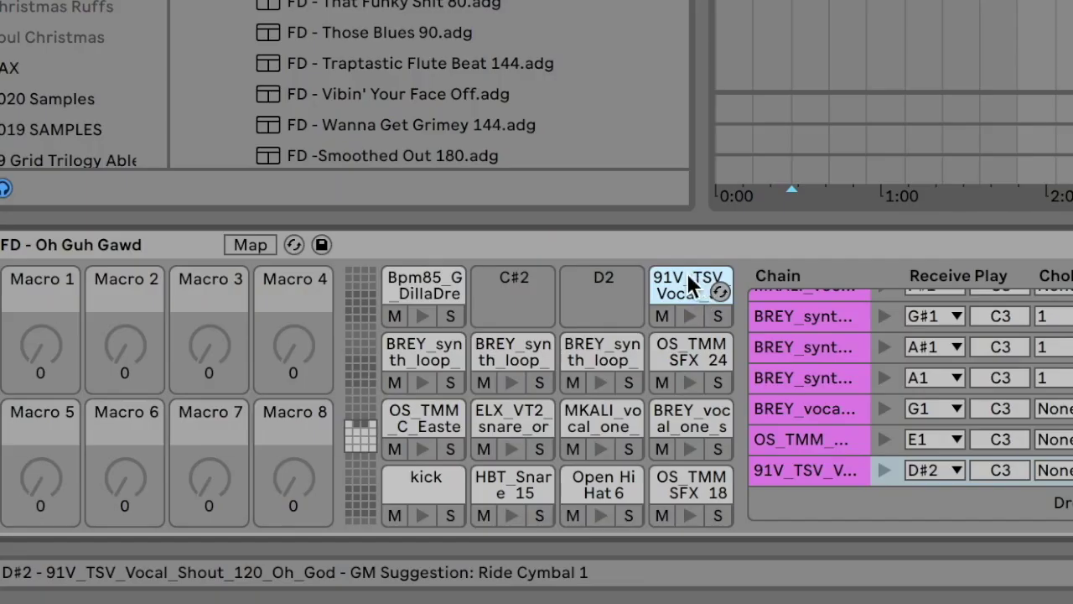
left_click_drag(687, 277, 612, 286)
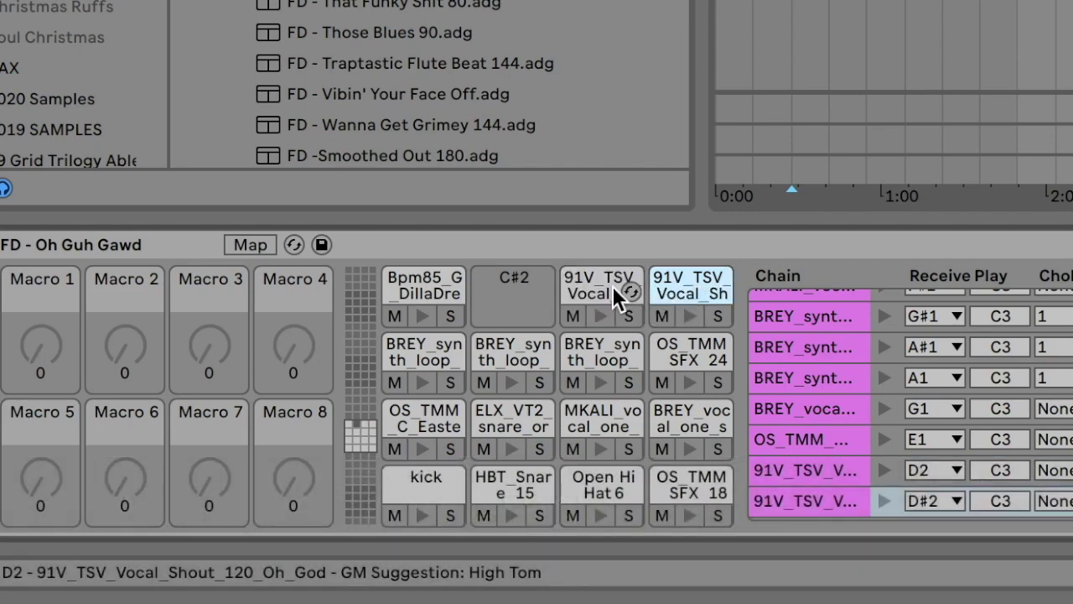
left_click(612, 285)
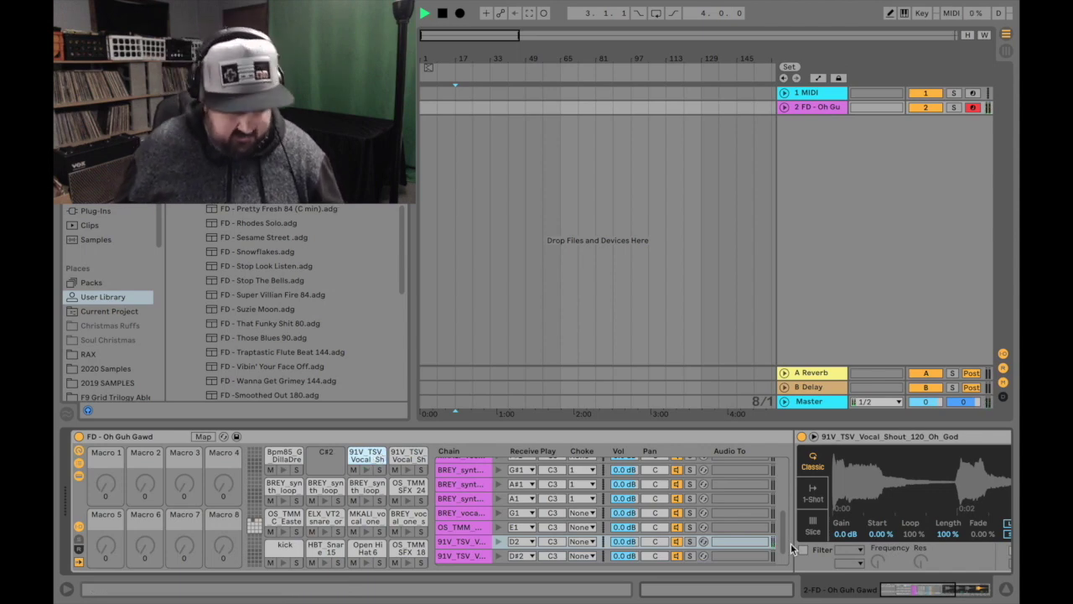
left_click(920, 581)
mouse_move(779, 457)
left_mouse_down()
mouse_move(538, 466)
mouse_move(585, 440)
left_mouse_up()
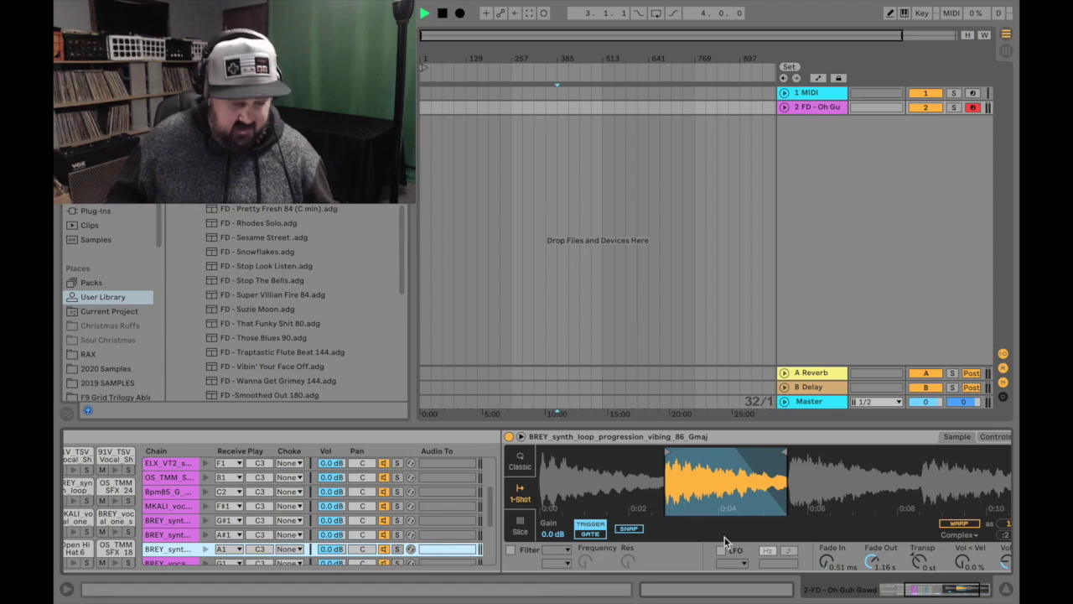
Assign the G#1, A1 and A#1 BREY synth loop chains to choke group 1
left_click_drag(907, 578, 894, 580)
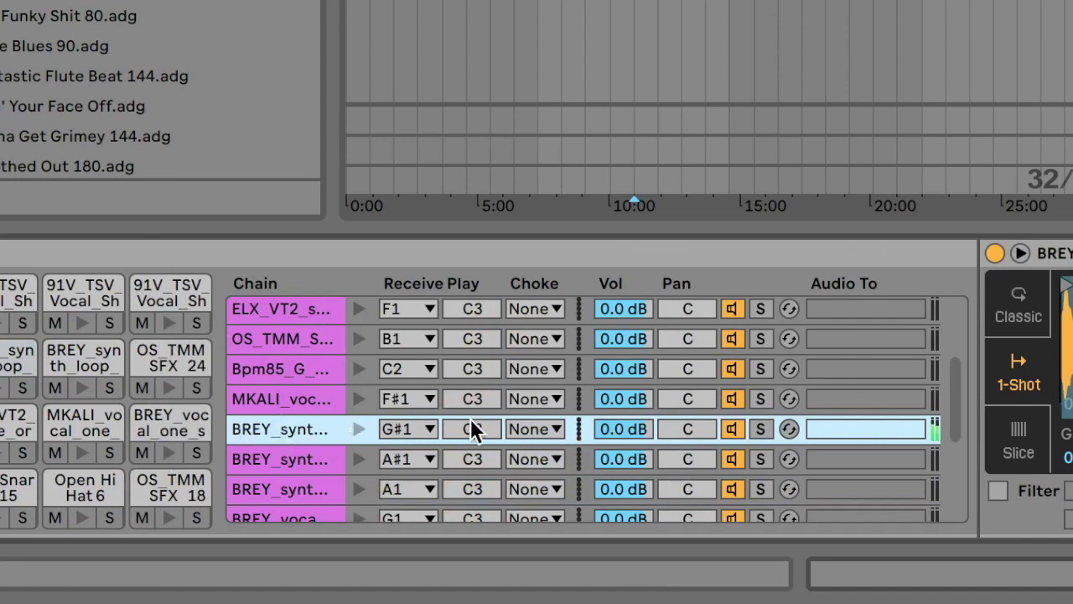
left_click(530, 427)
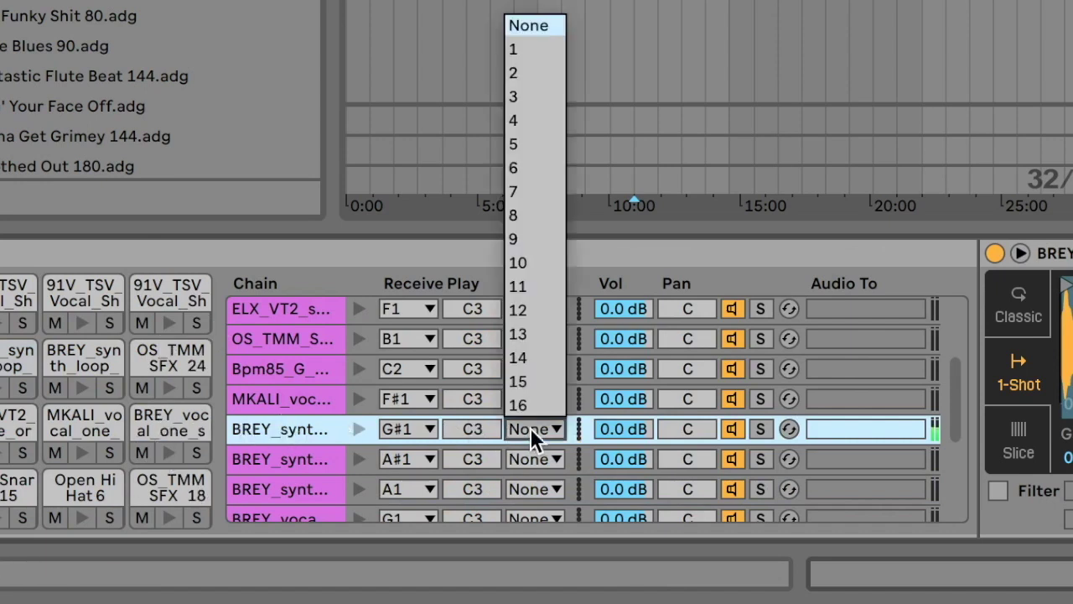
left_click(517, 42)
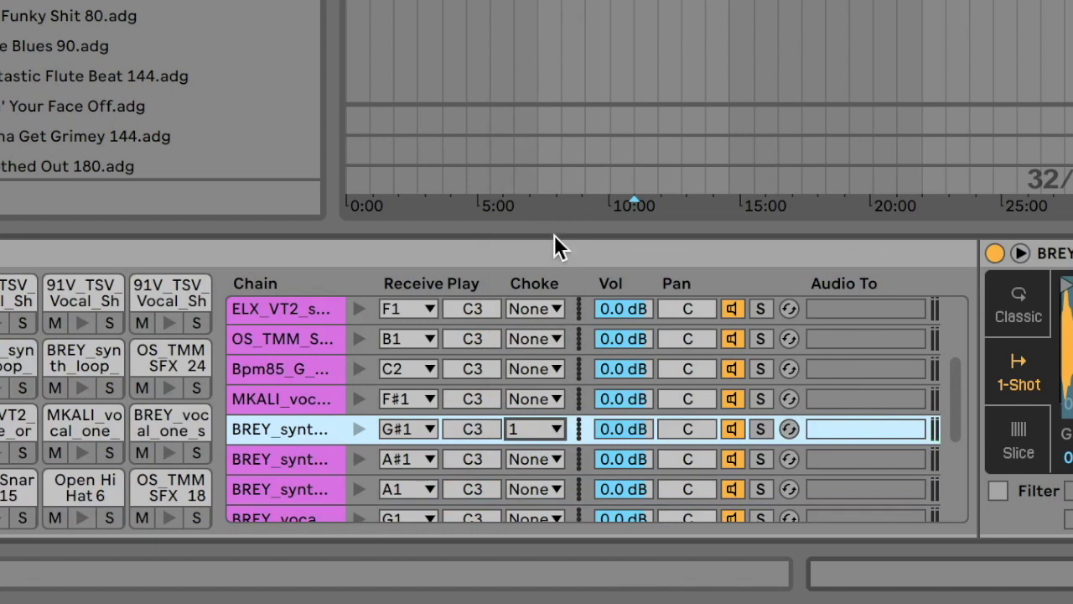
left_click(528, 489)
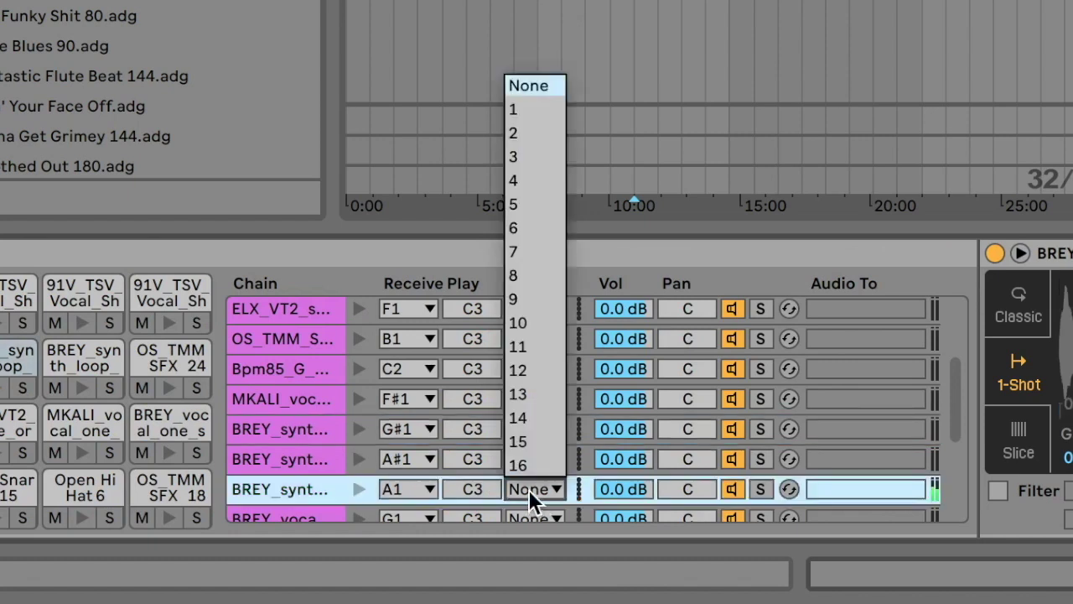
left_click(527, 107)
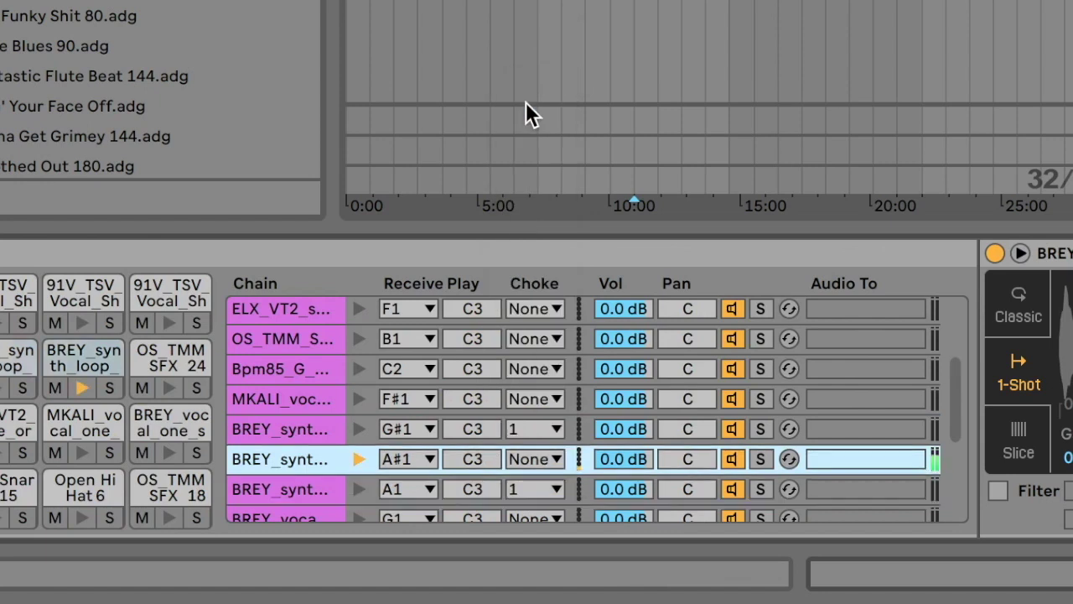
left_click(508, 458)
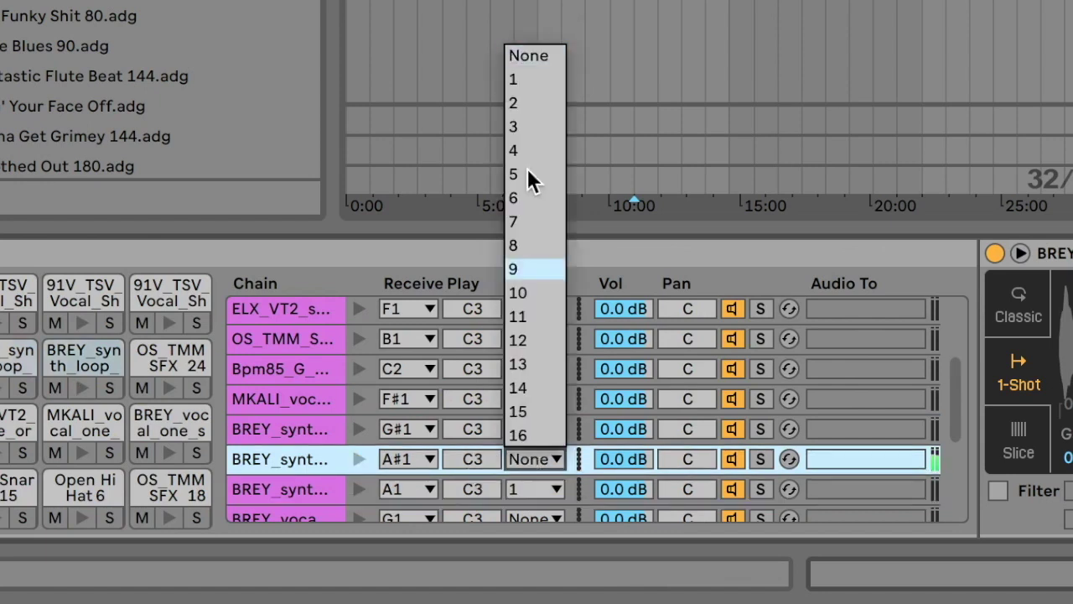
left_click(527, 83)
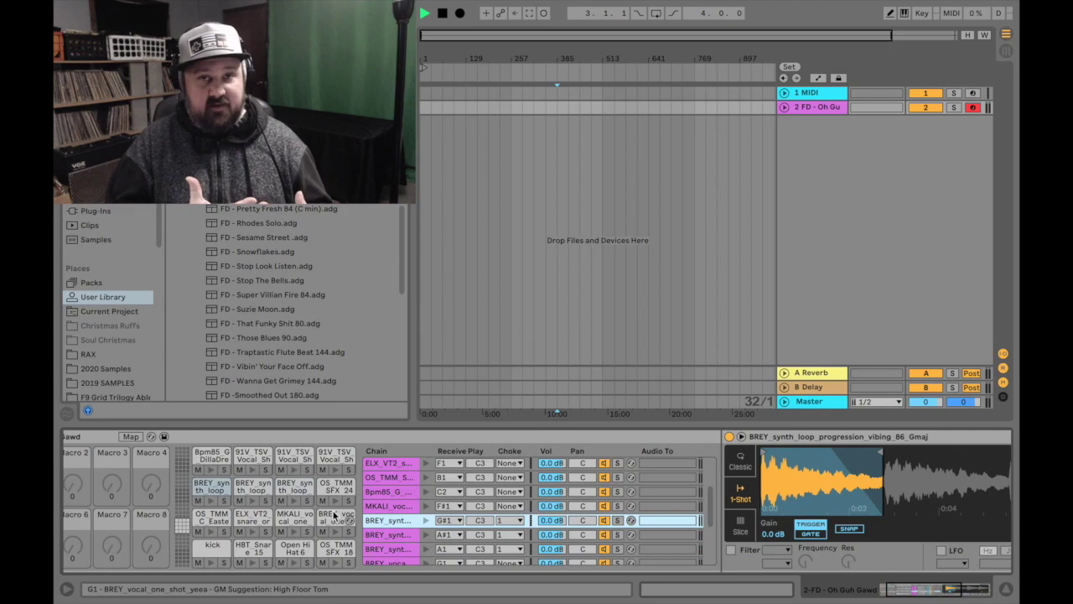
left_click(432, 247)
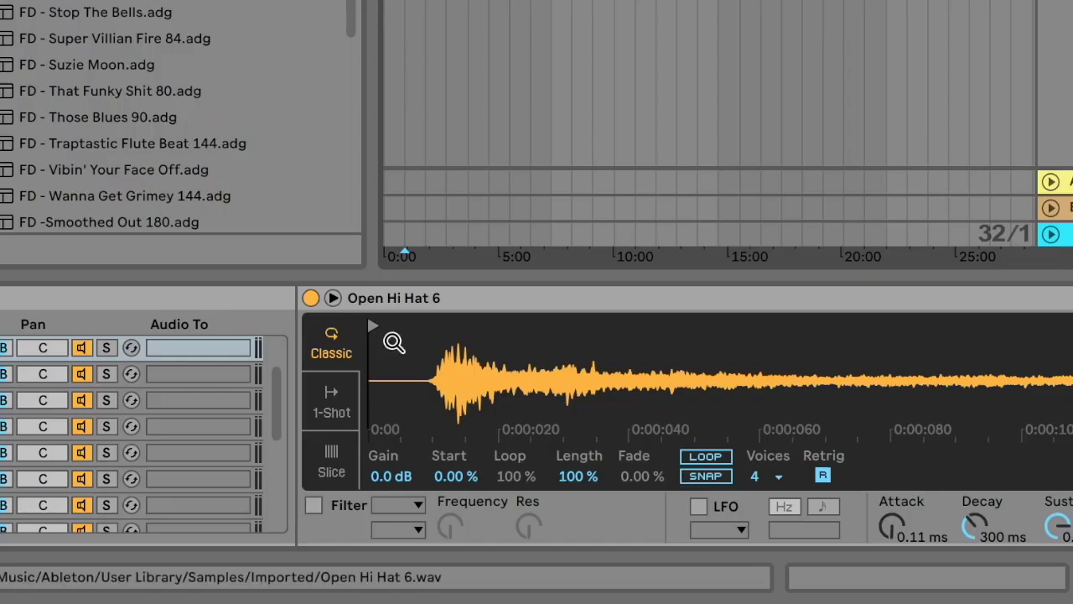
Move the Open Hi Hat 6 sample's start marker to the hit's transient, trimming the leading silence
mouse_move(380, 326)
left_mouse_down()
mouse_move(437, 312)
mouse_move(381, 329)
mouse_move(356, 350)
left_mouse_up()
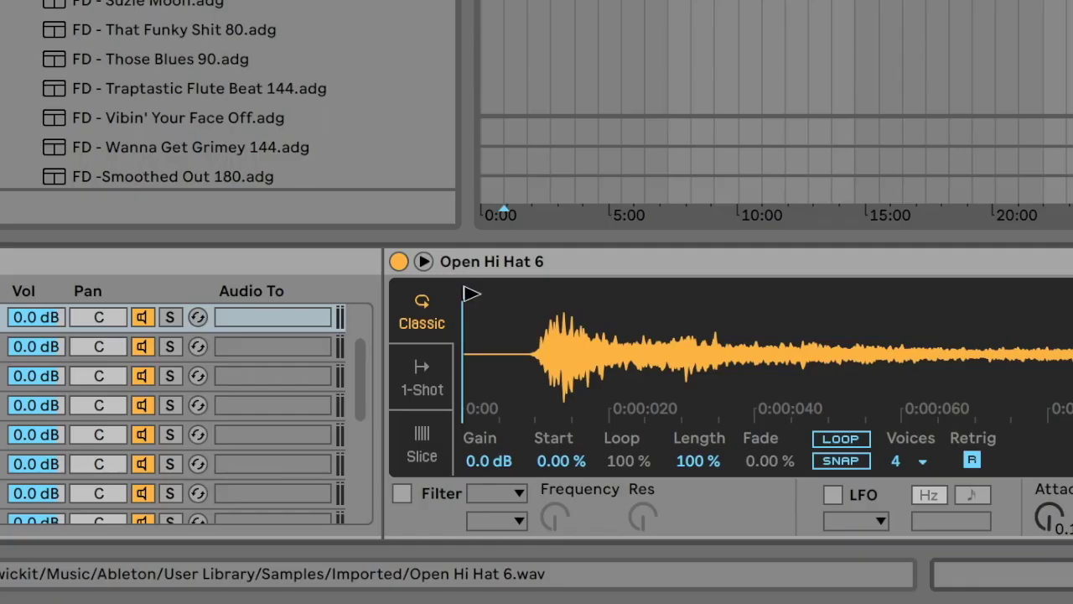
left_click_drag(471, 293, 541, 288)
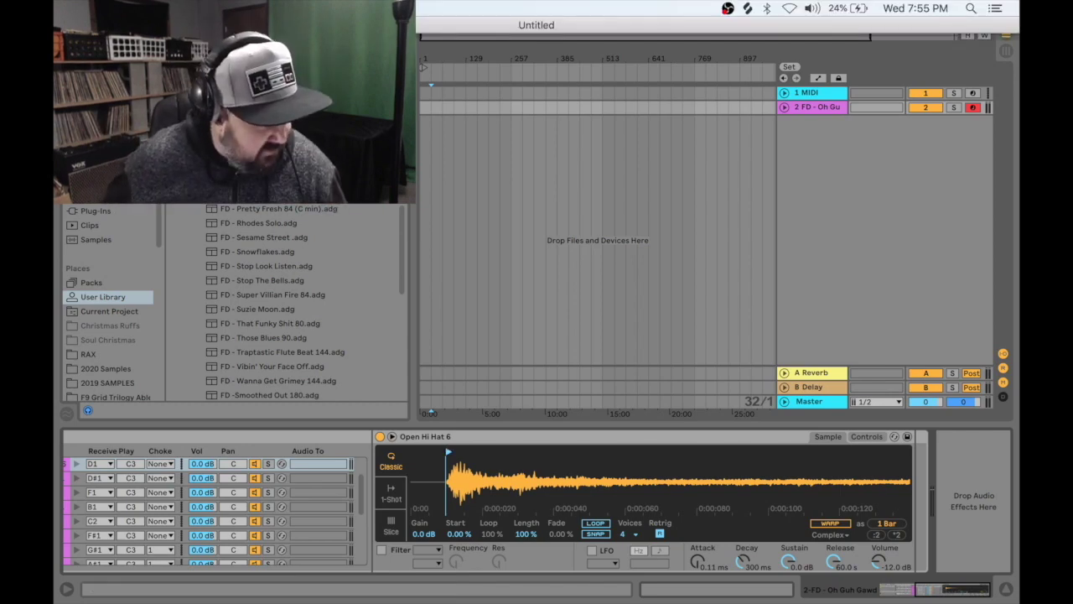
Open Preferences, then scroll the Audio Effects list down past EQ Eight
key("super+comma")
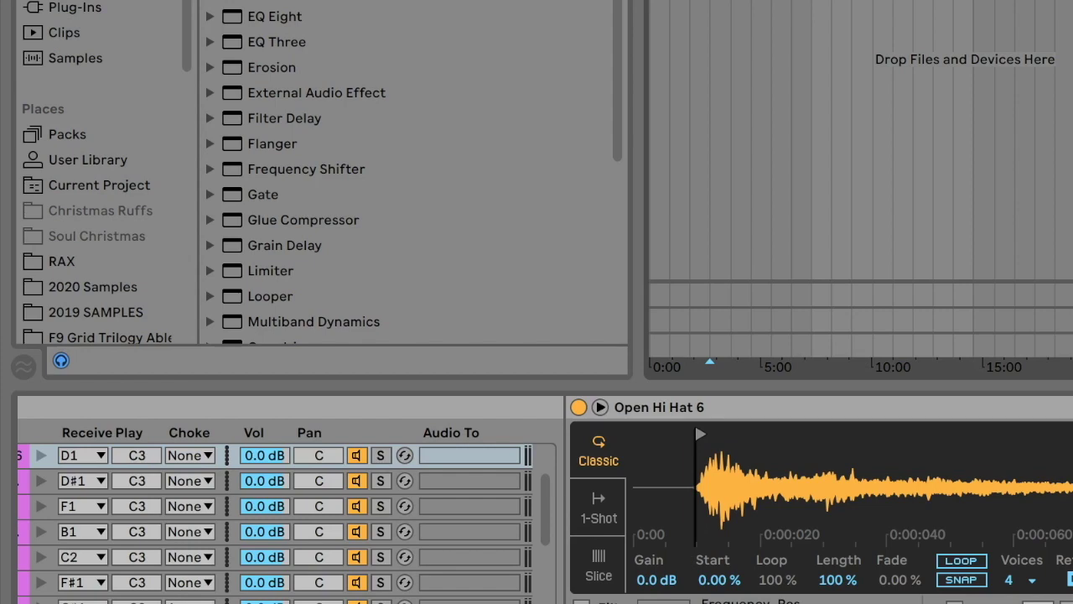
scroll(348, 247, "up", 2)
scroll(348, 248, "down", 3)
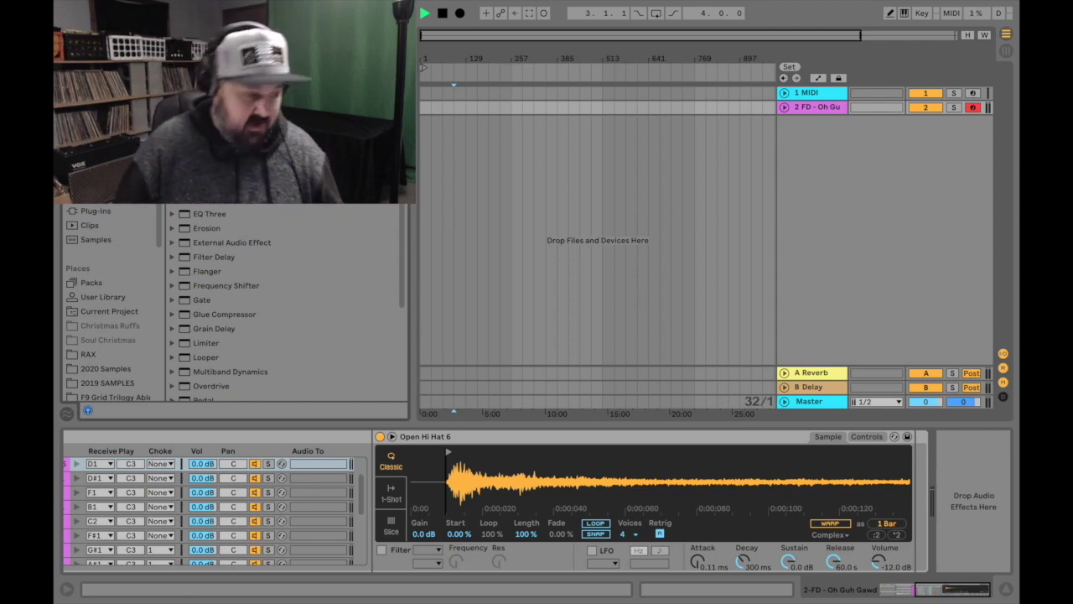
scroll(252, 215, "down", 3)
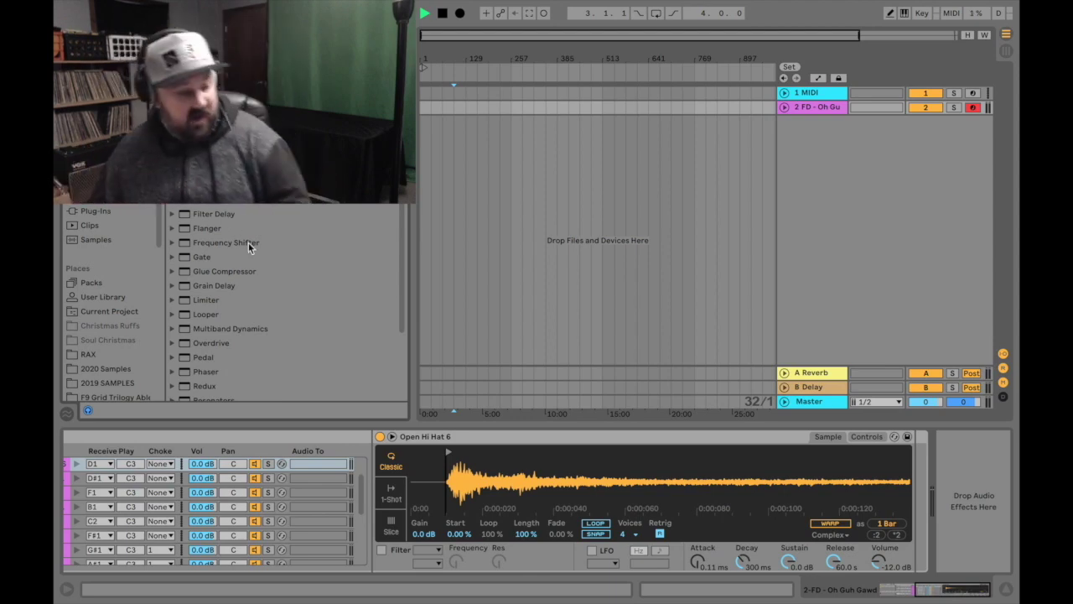
scroll(349, 274, "down", 1)
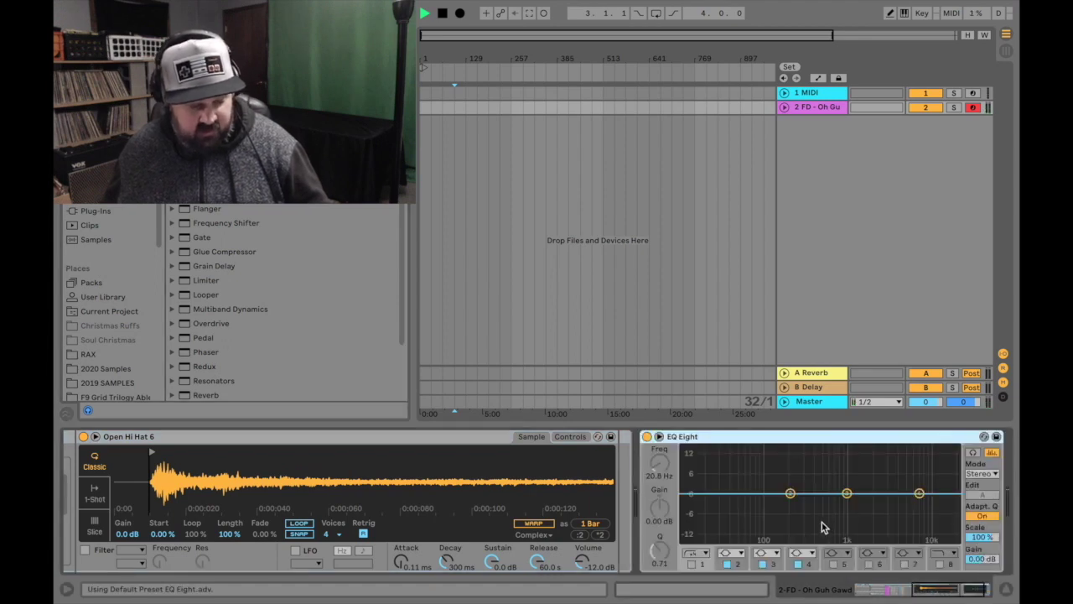
Enable EQ Eight's band 1 low cut and settle its frequency around 153 Hz
left_click(691, 564)
left_click_drag(708, 505, 868, 507)
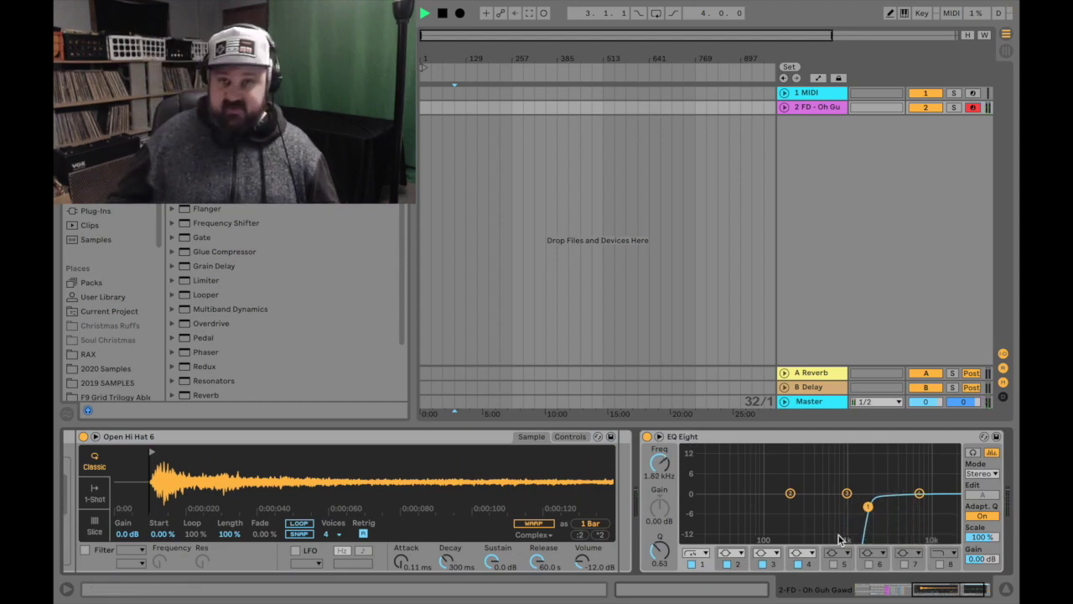
left_click_drag(868, 507, 780, 523)
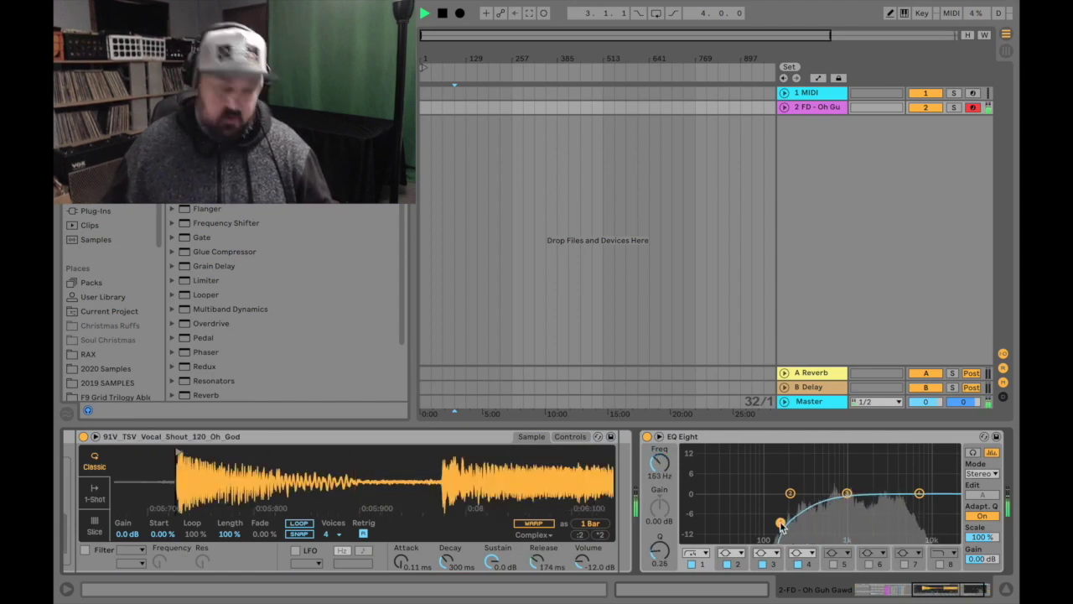
left_click(738, 430)
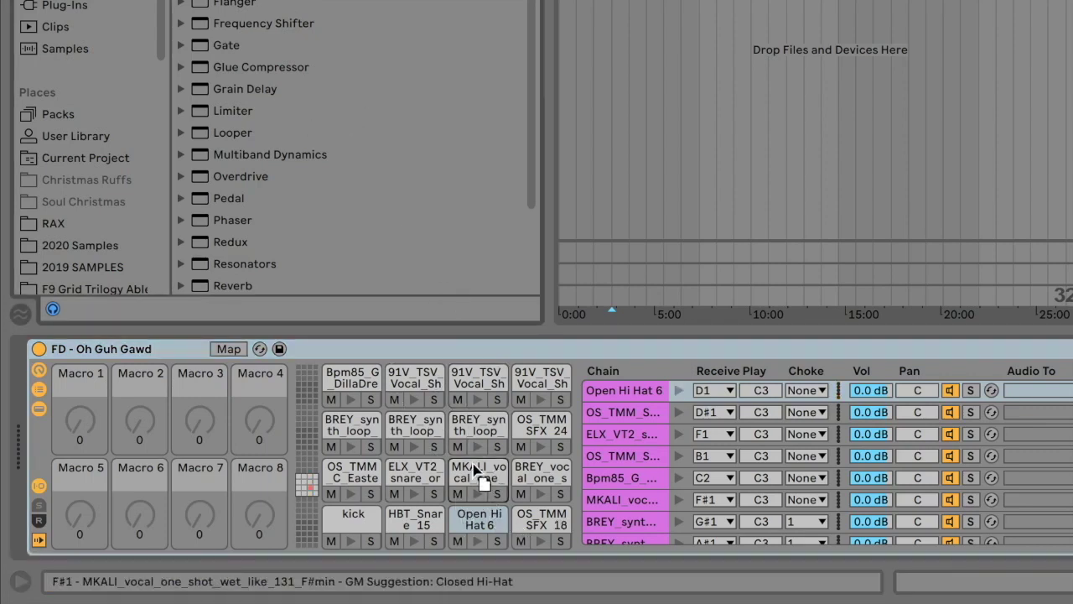
Raise the Open Hi Hat 6 pad's EQ Eight low cut to about 2.61 kHz
left_click(478, 524)
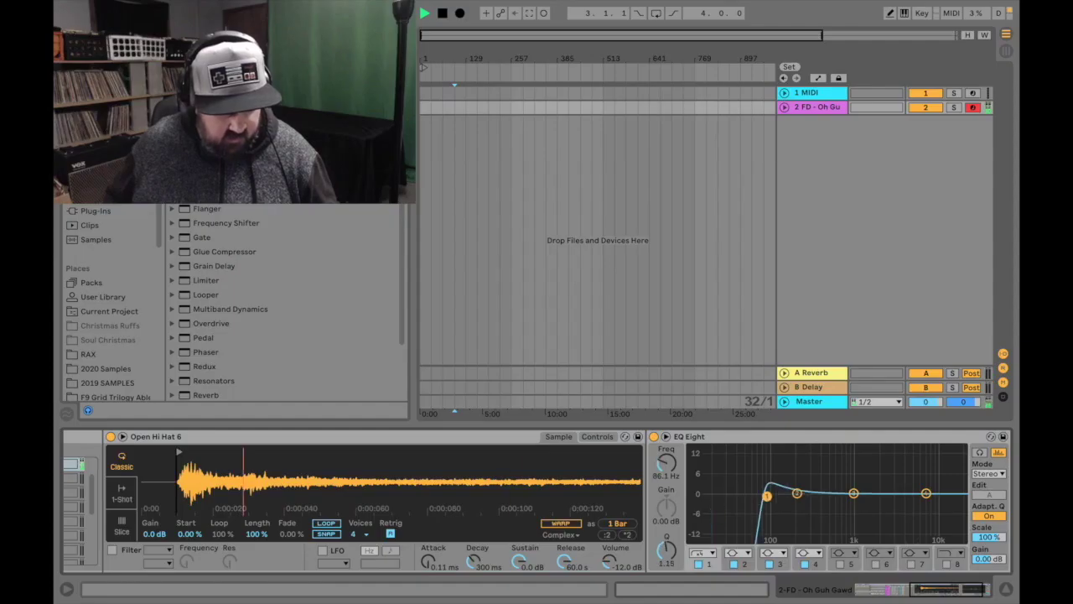
left_click_drag(766, 495, 887, 508)
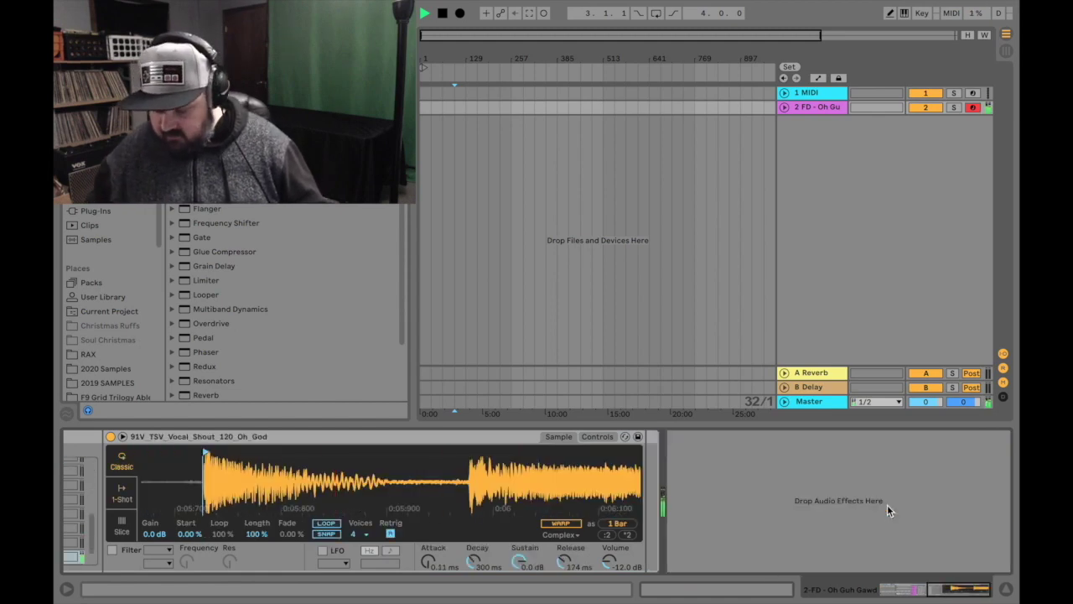
left_click(522, 202)
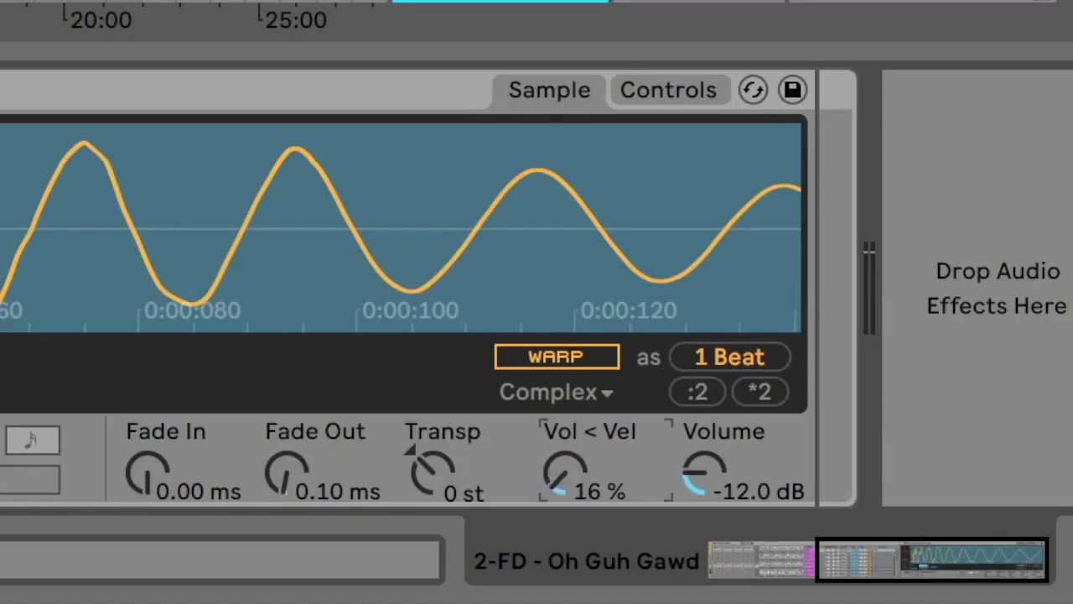
Set the kick's Vol < Vel to 0% and copy that value to all 15 sibling pads
left_click_drag(563, 472, 454, 419)
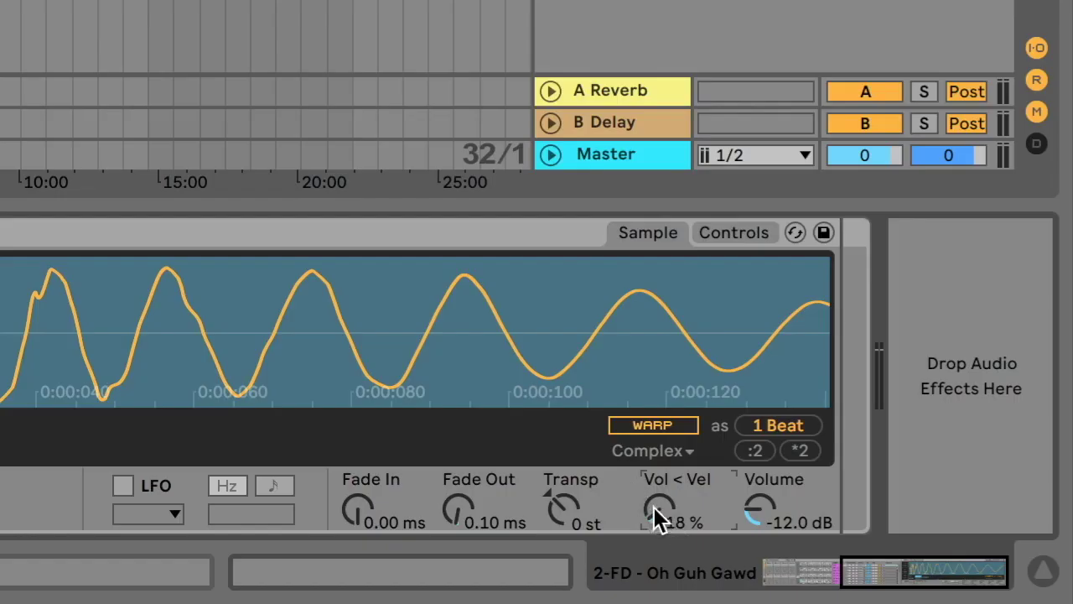
left_click_drag(656, 507, 657, 545)
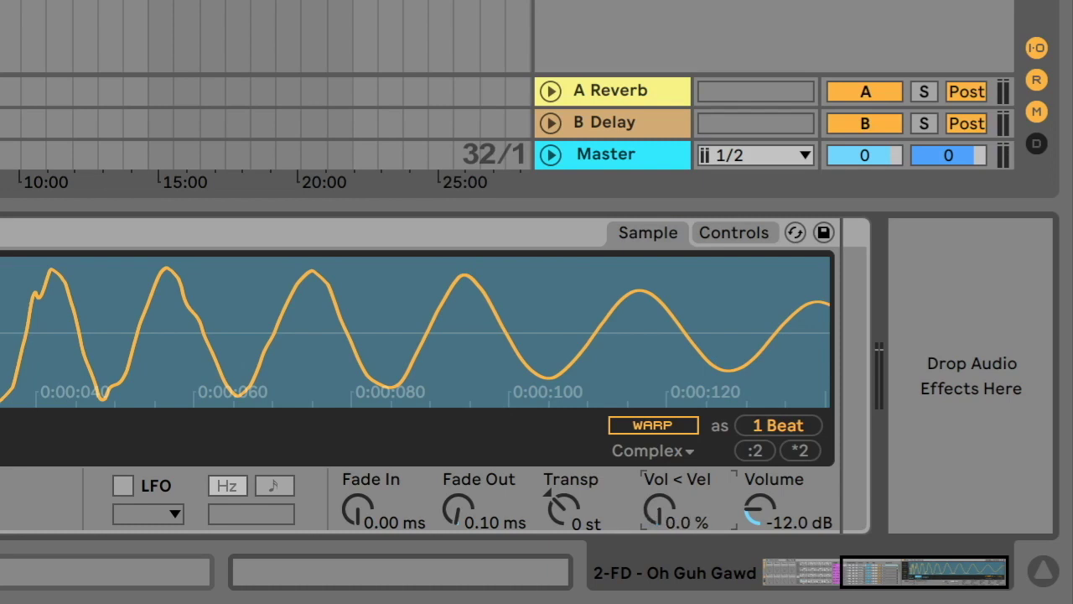
right_click(658, 511)
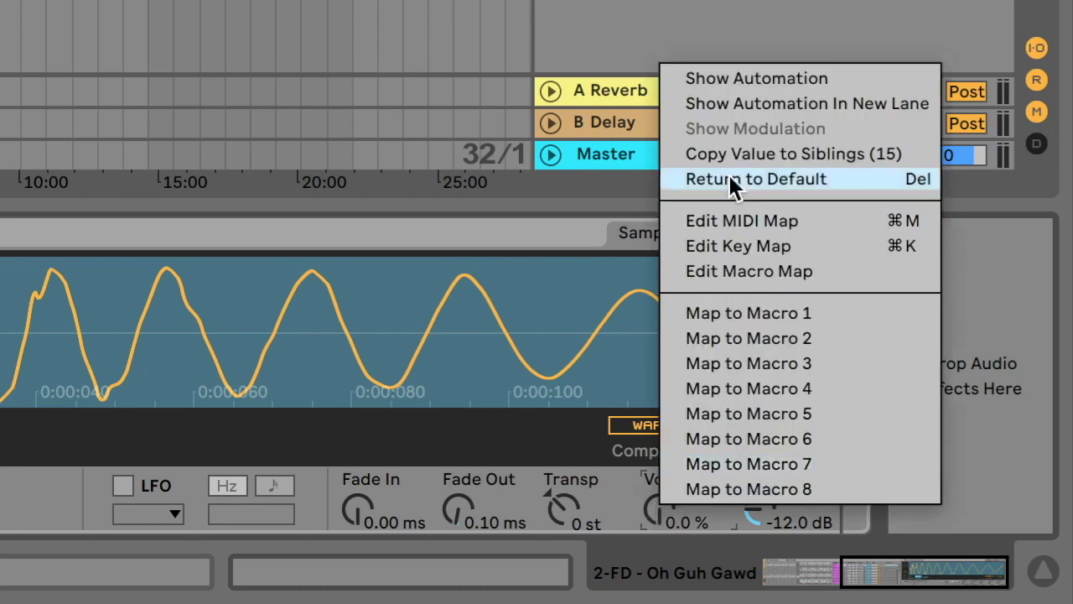
left_click(758, 154)
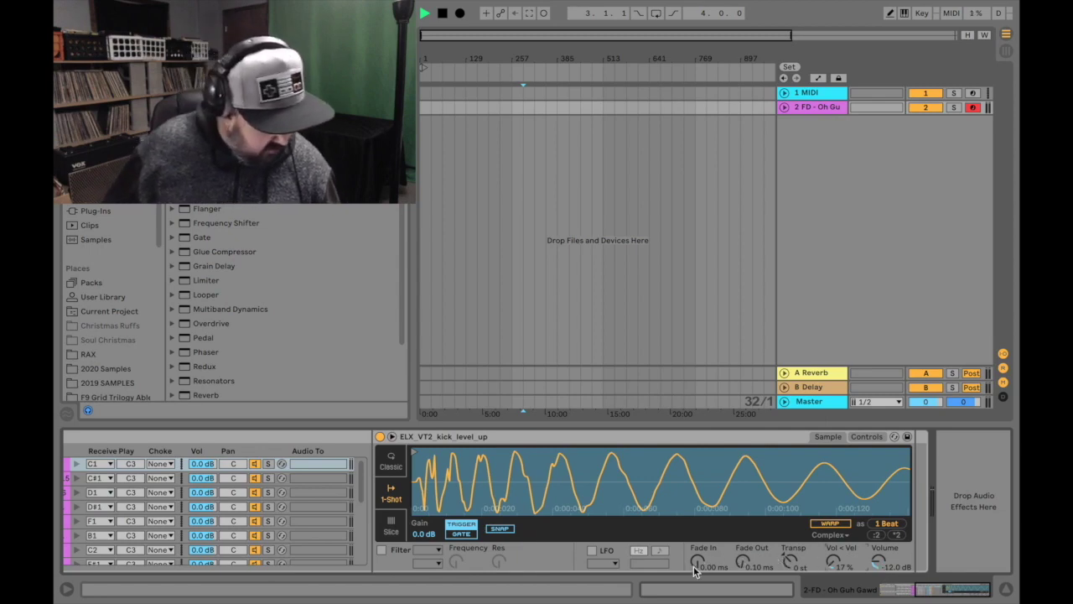
left_click(436, 310)
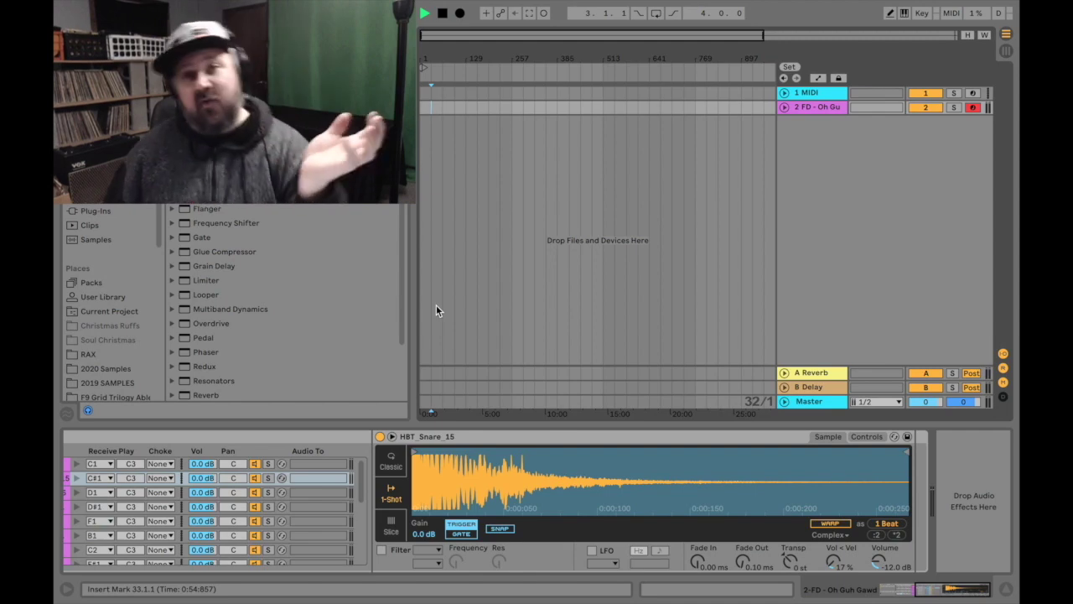